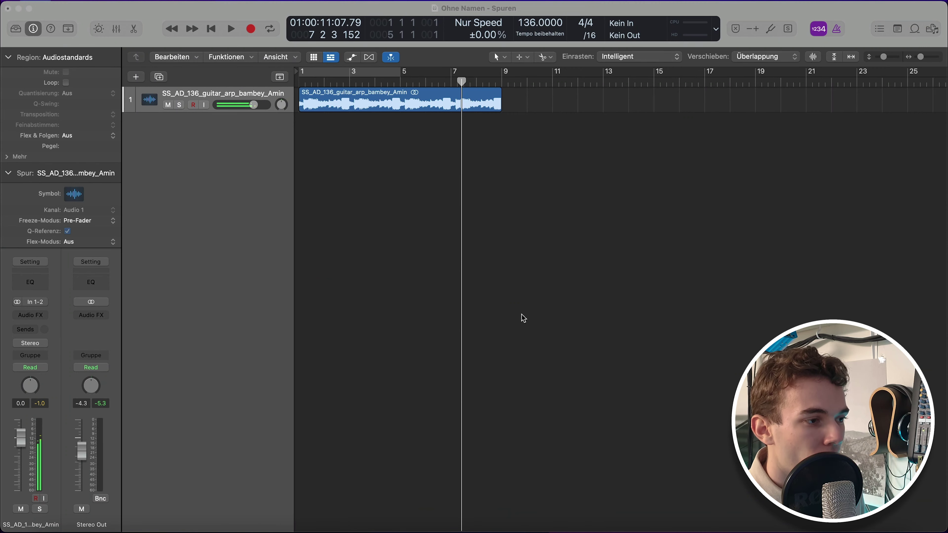
Play the guitar loop from the start, stop, and set the cycle range to span its whole region.
key(Return)
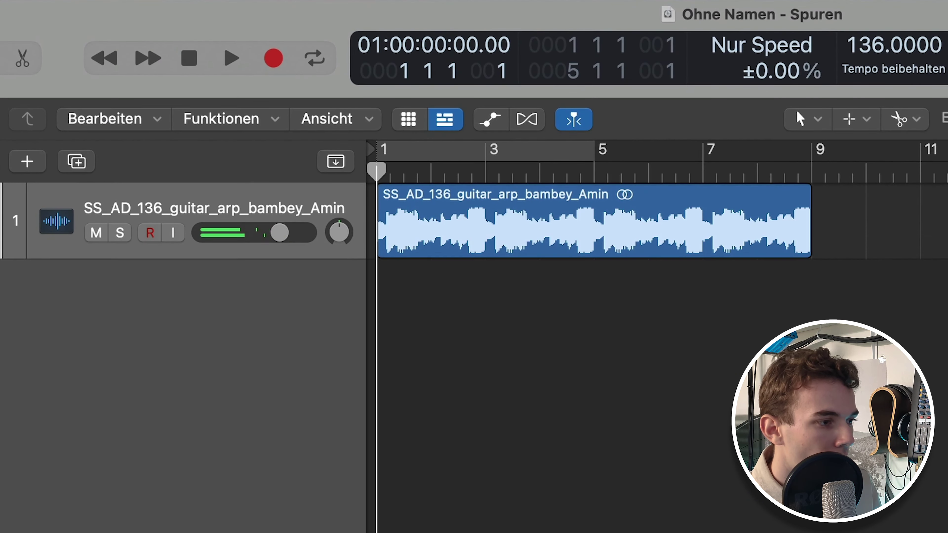
key(space)
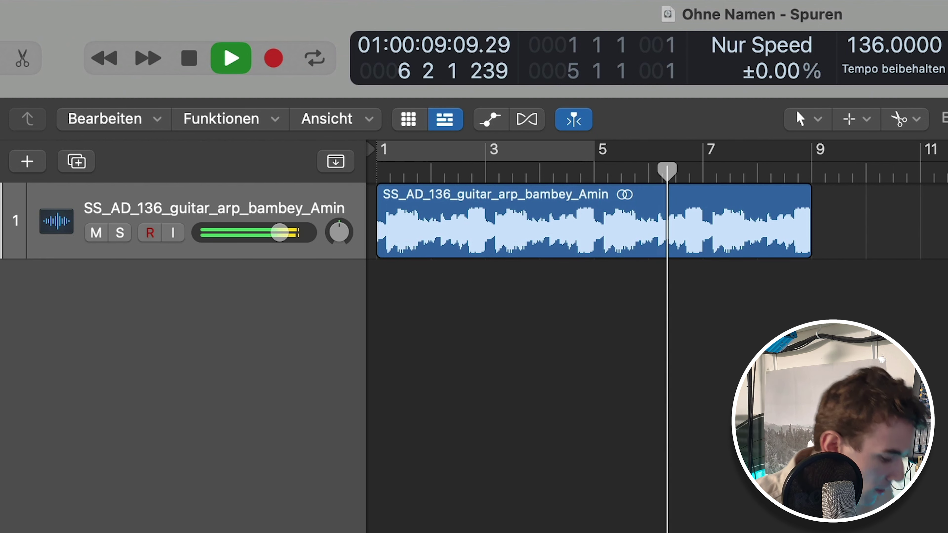
key(i)
key(space)
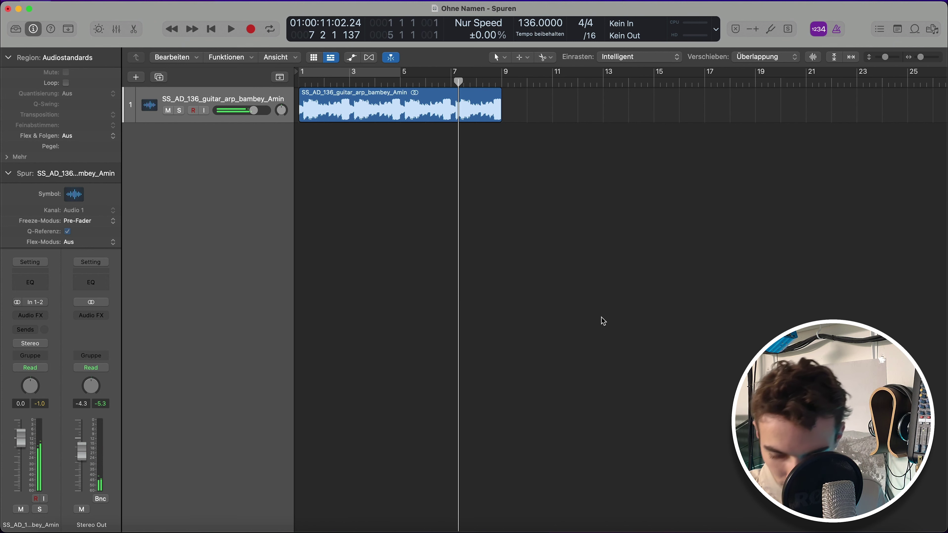
key(u)
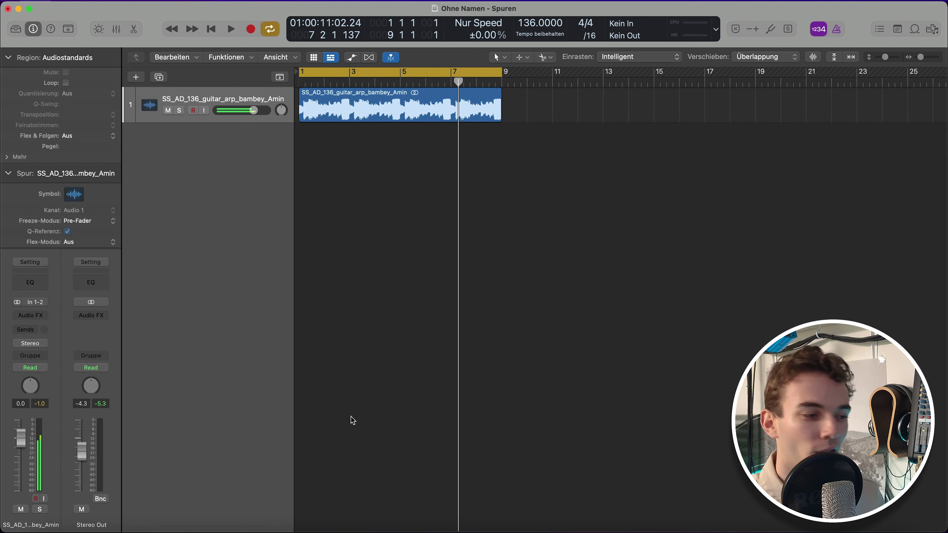
Switch to Splice in Safari and browse the A minor 136 BPM loops for a background synth.
click(131, 530)
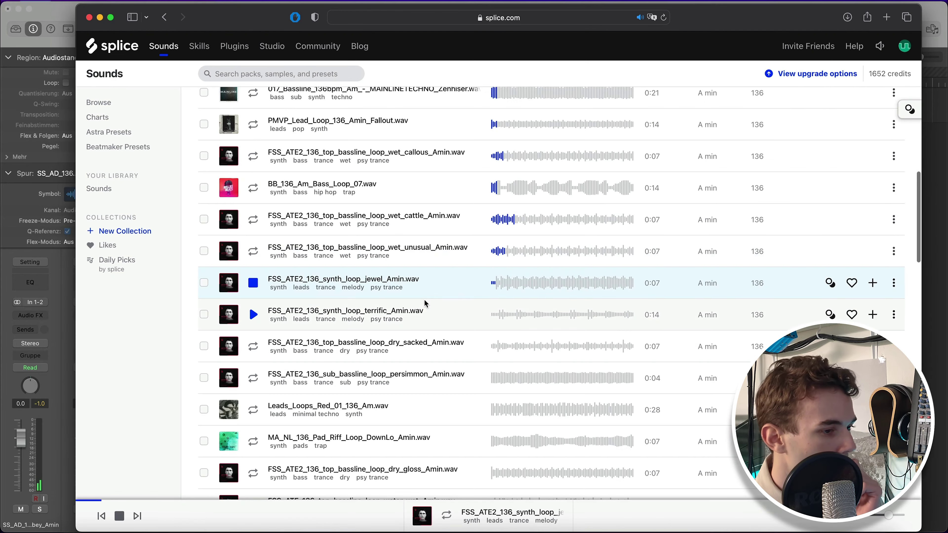
scroll(423, 299, down, 3)
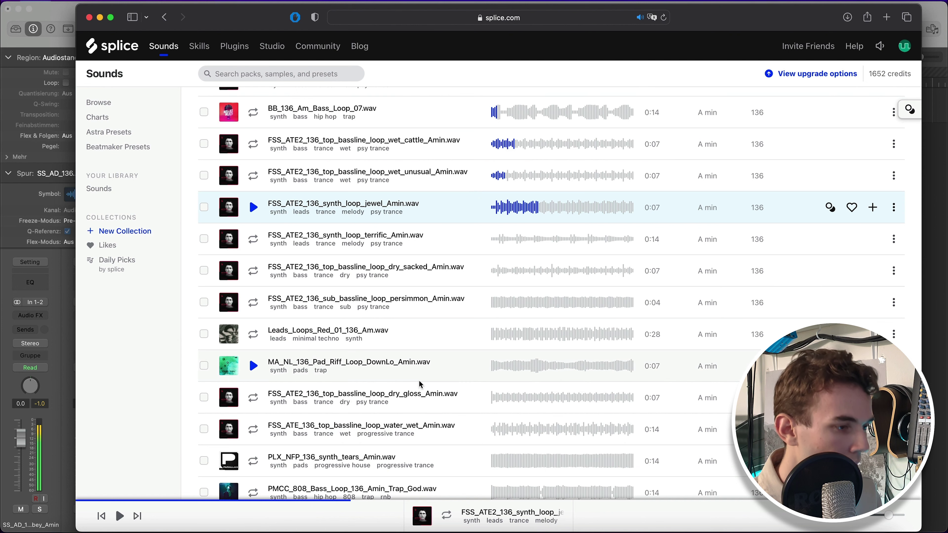
Lower the synth loop track's volume to -7.4 dB during playback and collapse the region inspector.
key(space)
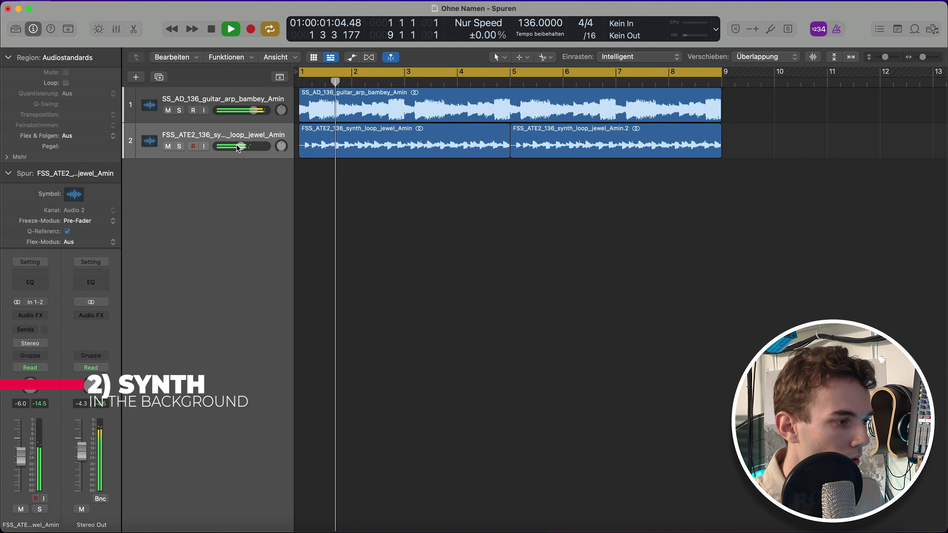
mouse_move(254, 146)
mouse_down()
mouse_move(236, 146)
mouse_move(284, 140)
mouse_move(238, 146)
mouse_up()
key(space)
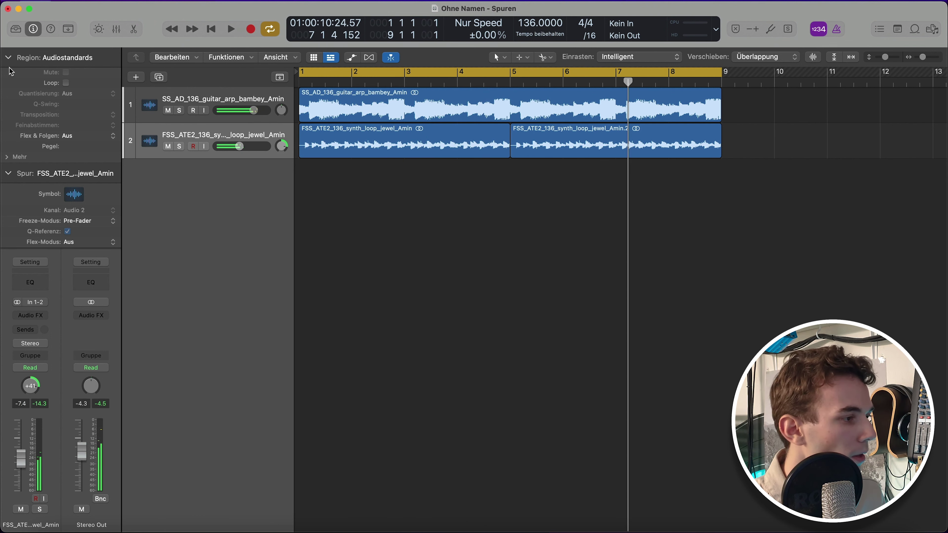
click(8, 57)
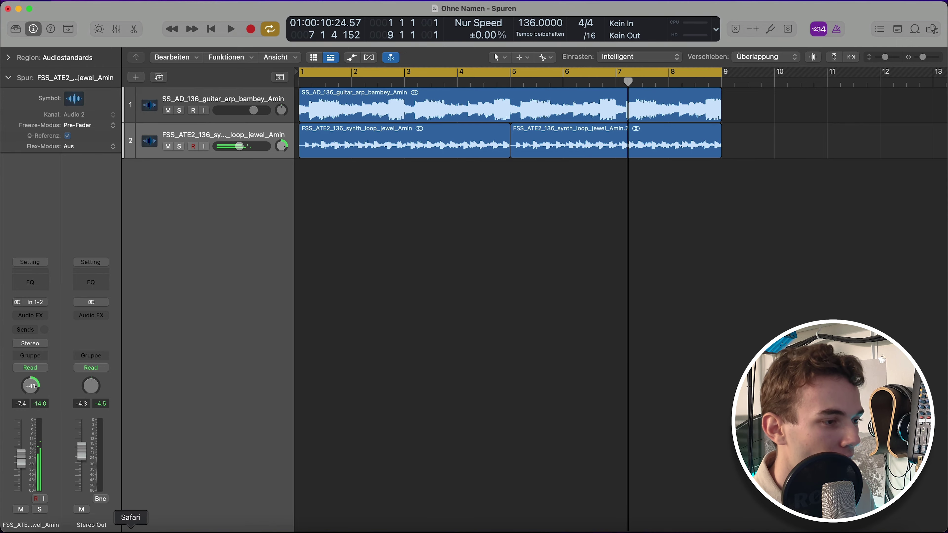
Switch to Splice in Safari and open the Instruments categories of the Browse page to look for drum sounds.
click(131, 530)
click(89, 99)
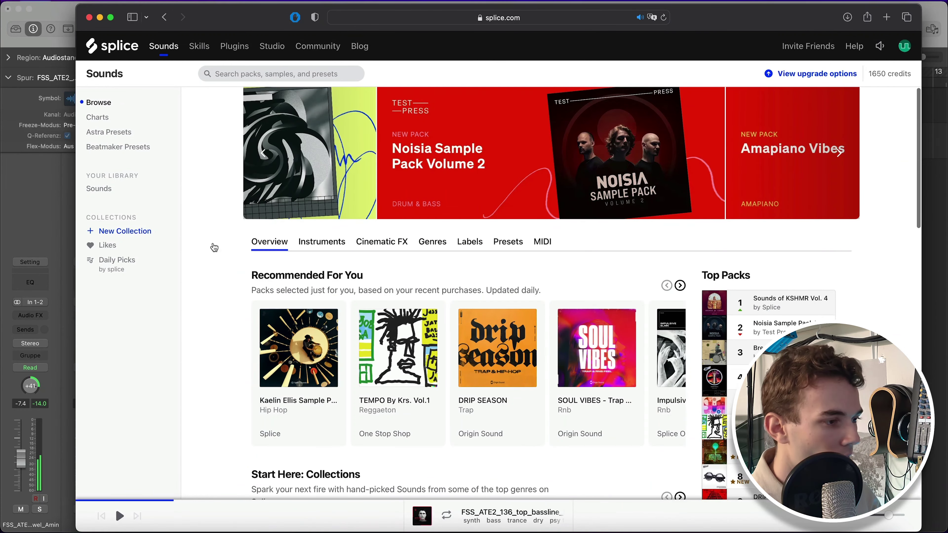
click(328, 246)
scroll(352, 297, down, 2)
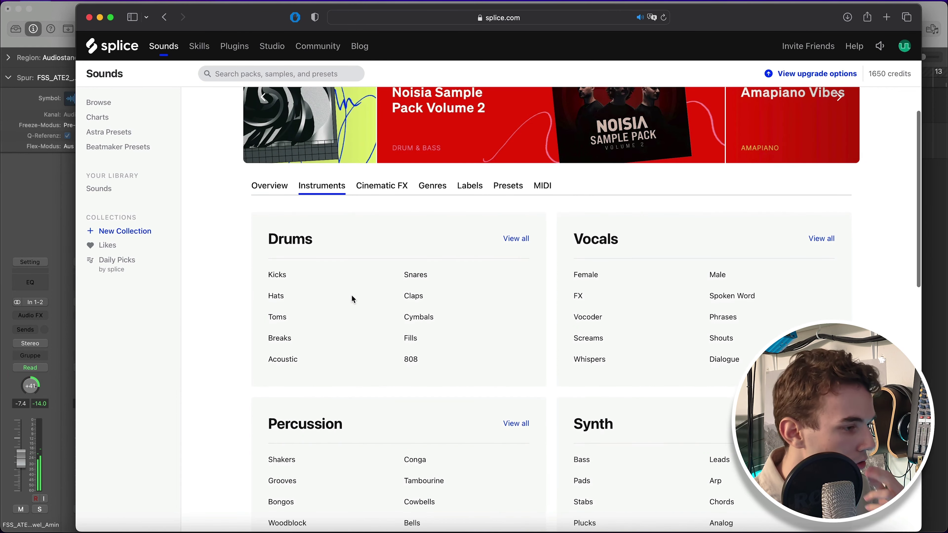
scroll(457, 239, up, 1)
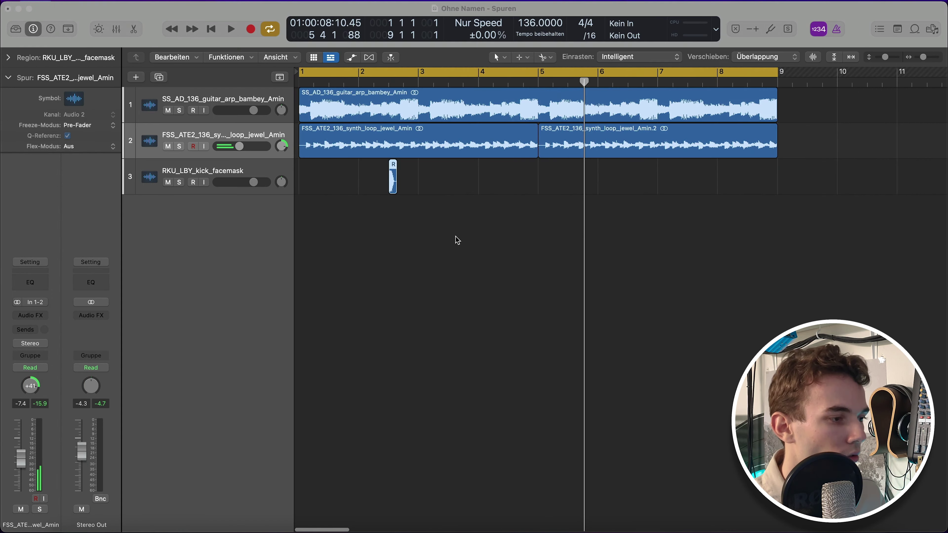
click(457, 239)
scroll(458, 239, up, 4)
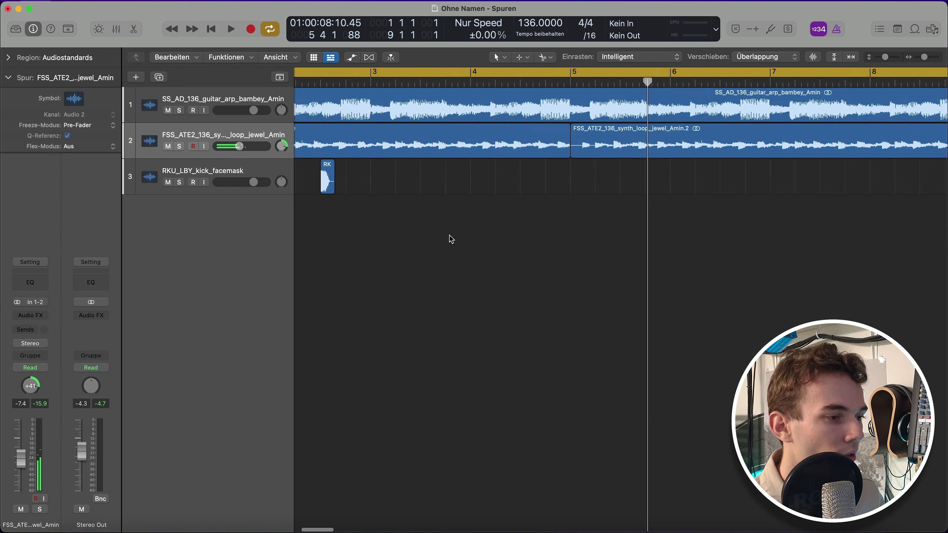
scroll(454, 236, down, 3)
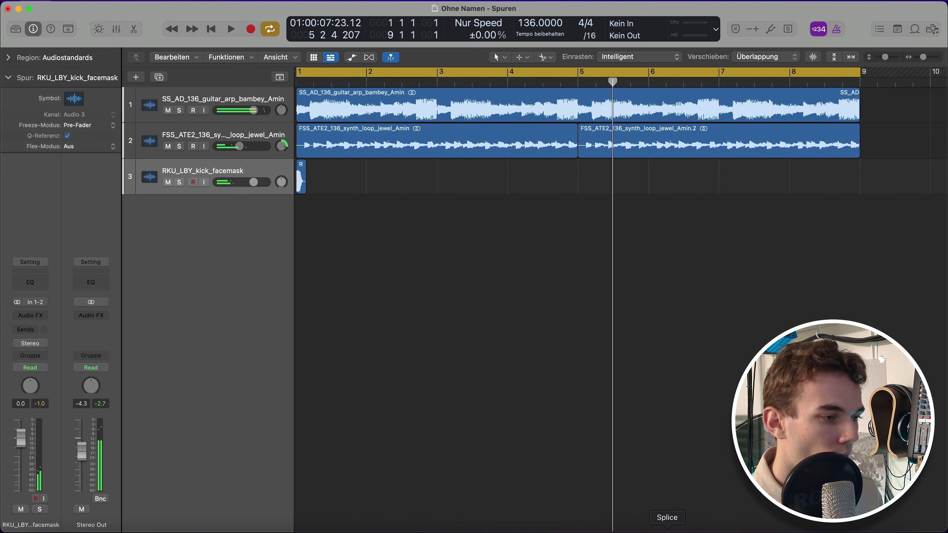
Switch to the Splice app, move its window aside and preview the OS_UT2_Snare_20.wav sample.
click(668, 528)
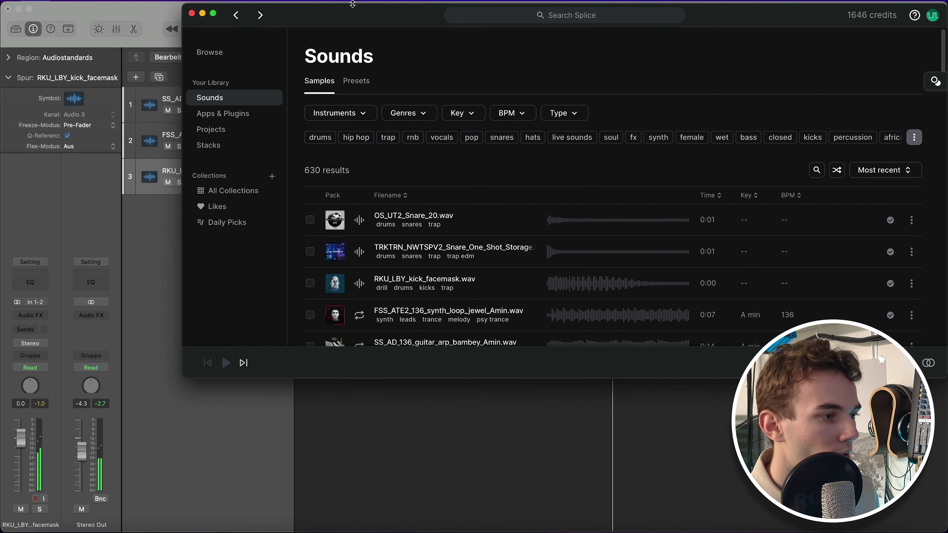
drag(352, 4, 544, 2)
click(551, 219)
click(552, 221)
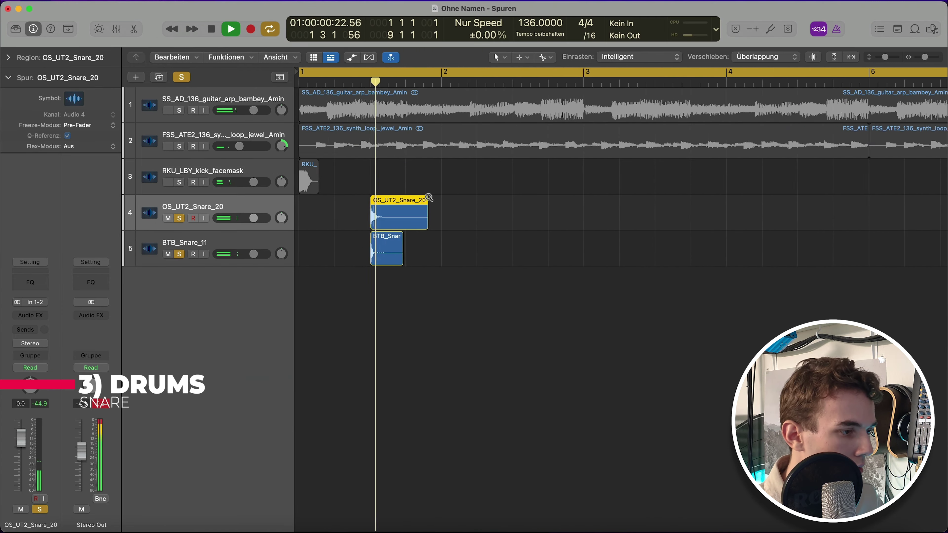
Stop the solo playback and audition the two layered snares with all tracks from the start.
scroll(370, 271, up, 3)
key(space)
scroll(369, 272, down, 3)
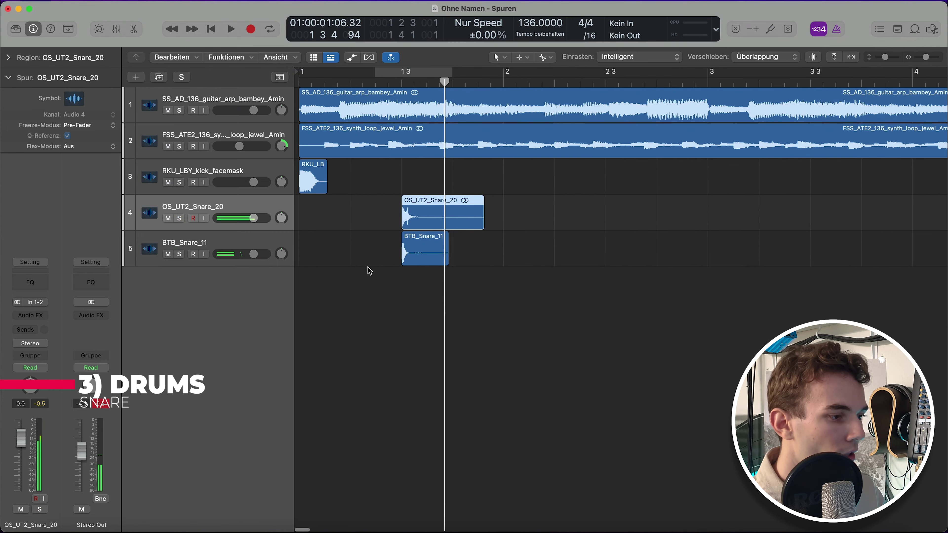
click(370, 269)
key(Return)
key(space)
scroll(483, 293, down, 2)
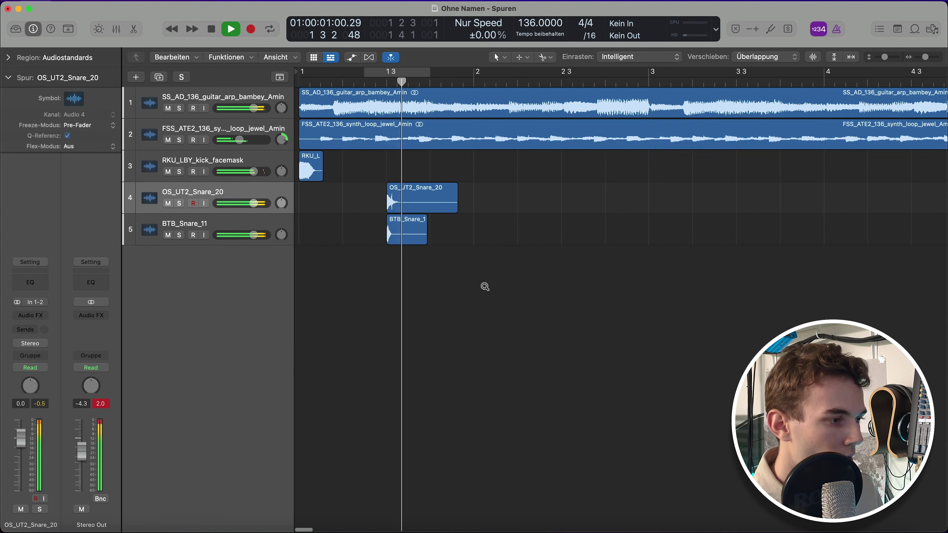
key(space)
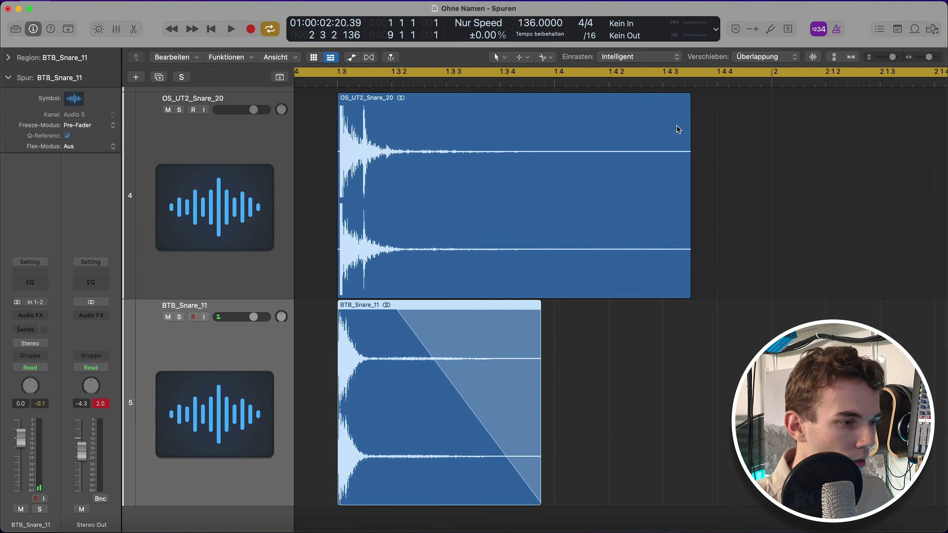
Add a long fade-out to the OS_UT2_Snare_20 region, beginning shortly after its initial hit.
click(678, 130)
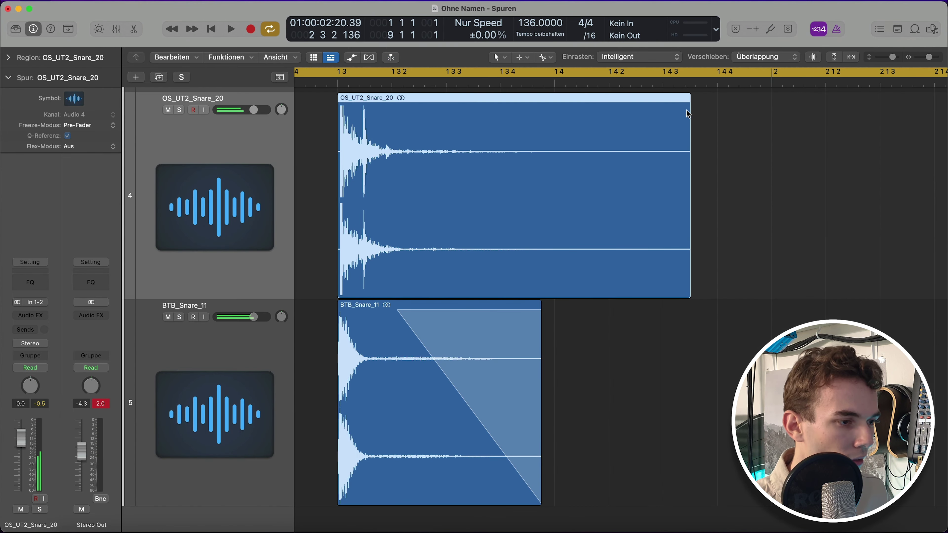
drag(689, 107, 421, 119)
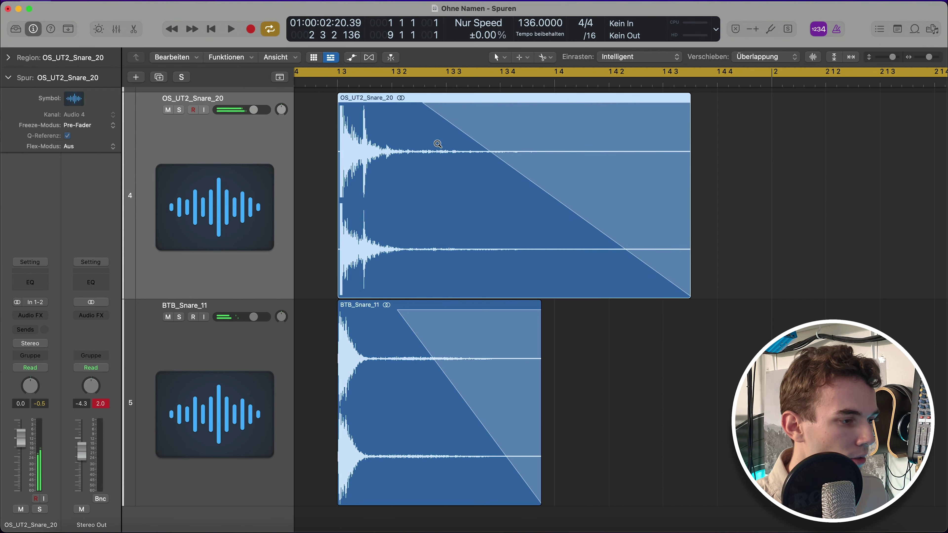
key(z)
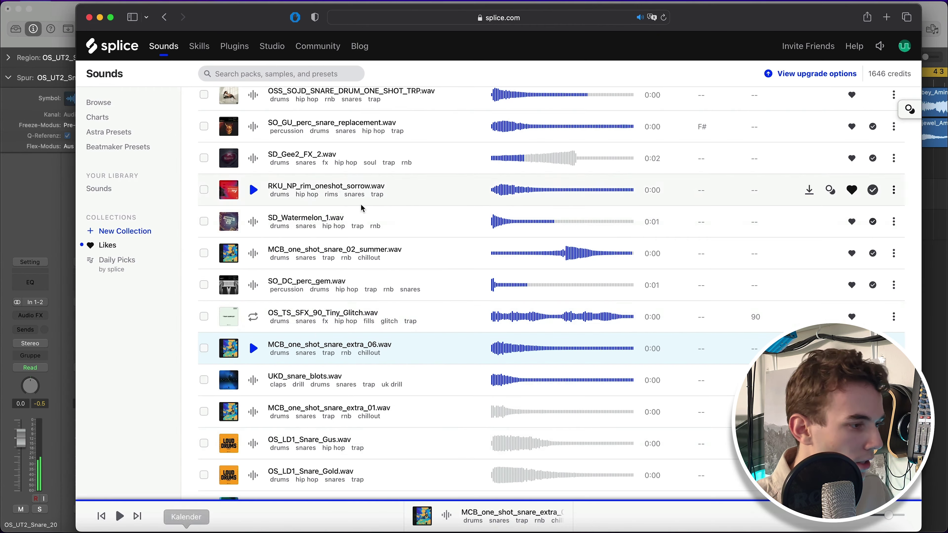
Return from Likes to Browse in Splice and place a rim sample on a new track at position 1 3 1 1.
scroll(360, 206, up, 10)
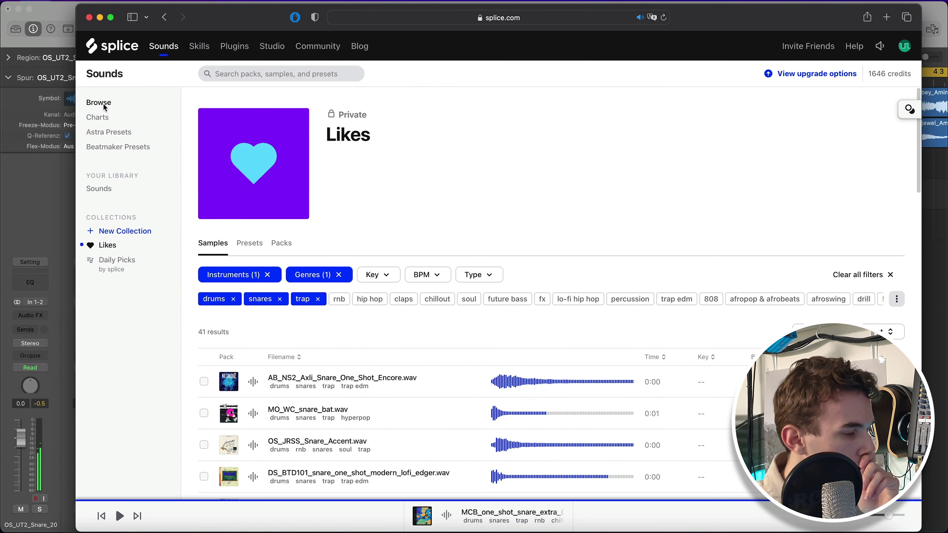
click(105, 107)
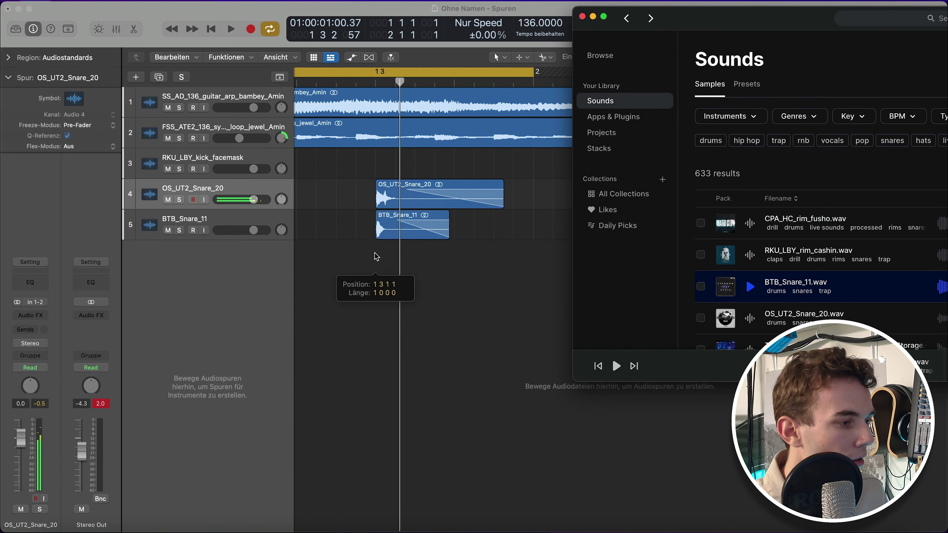
drag(376, 289, 384, 258)
click(583, 17)
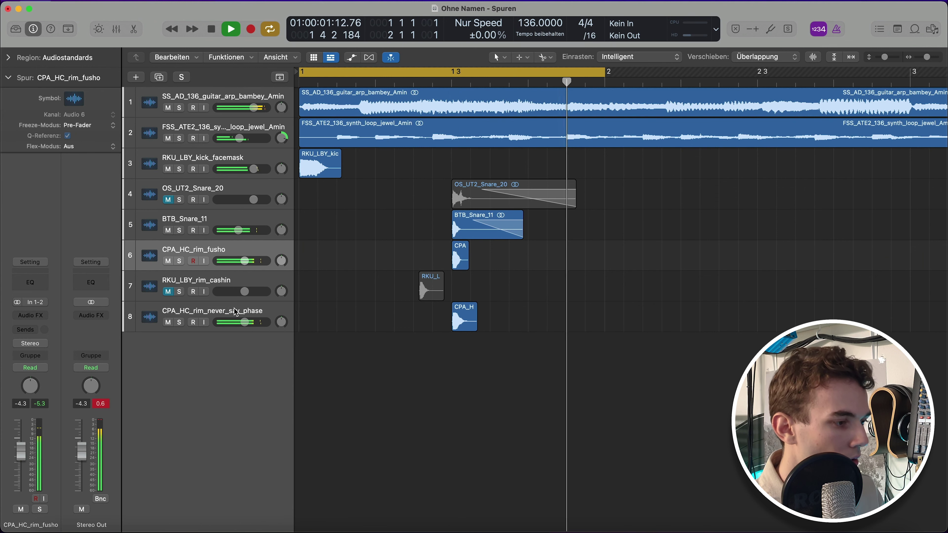
Select the three rim tracks and lower their volume together, bringing CPA_HC_rim_fusho to -5.1 dB.
shift+click(234, 310)
drag(244, 322, 243, 322)
key(space)
click(350, 259)
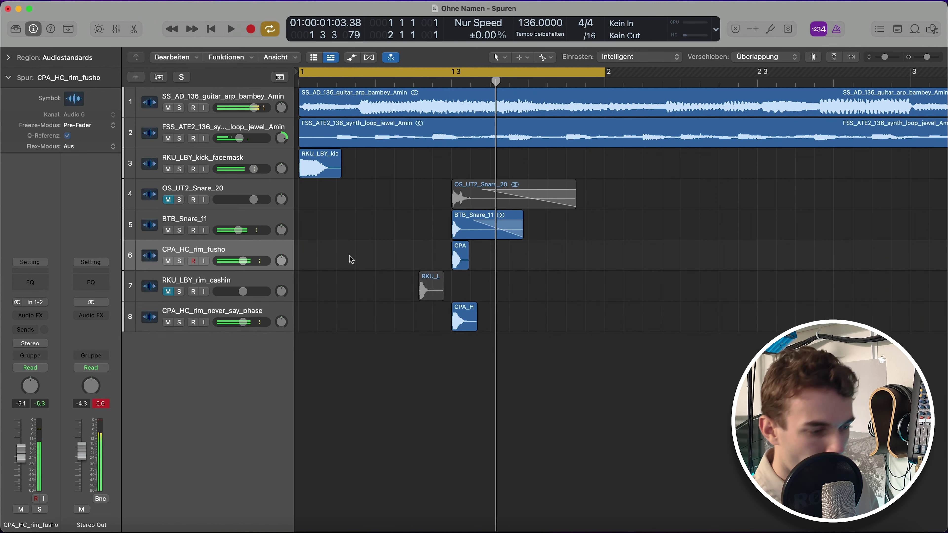
ctrl+alt+click(360, 276)
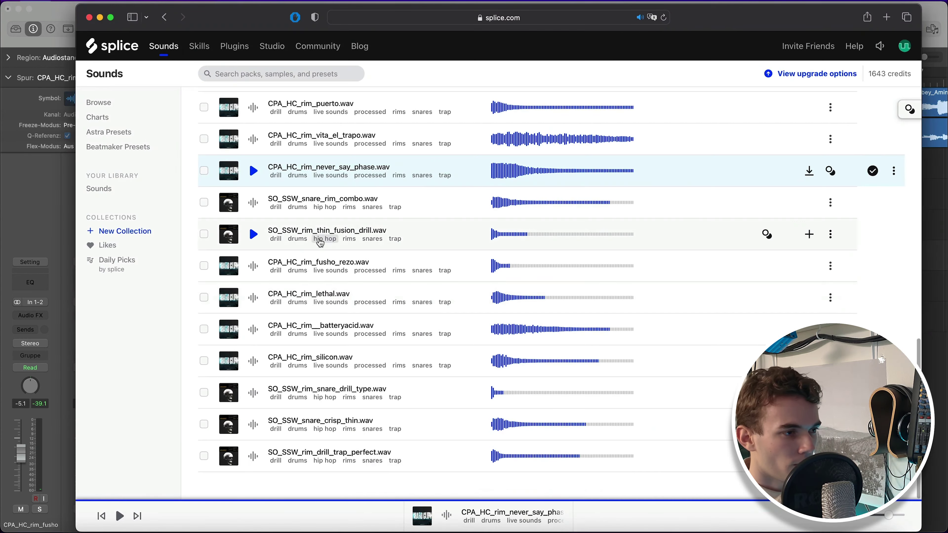
Change the Splice sample category from Snares to Hats.
click(320, 243)
click(313, 202)
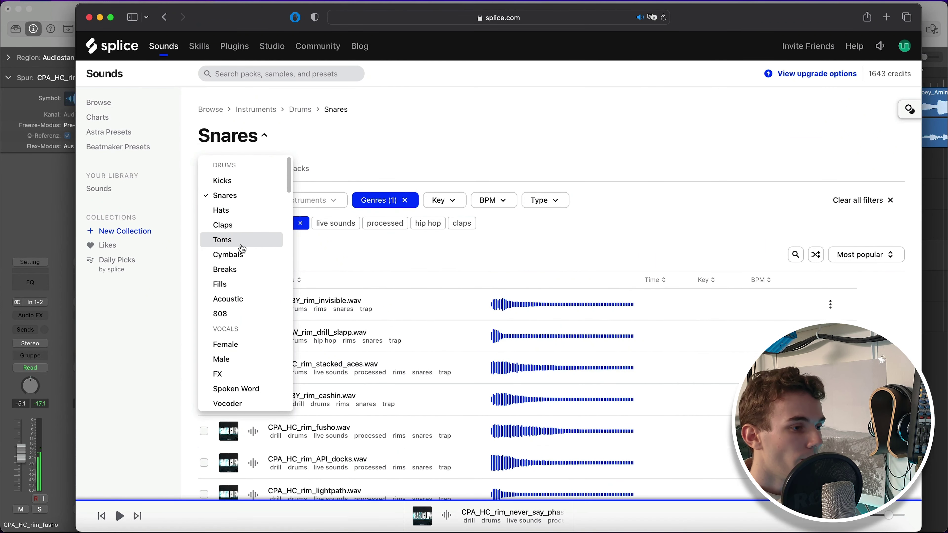
click(231, 215)
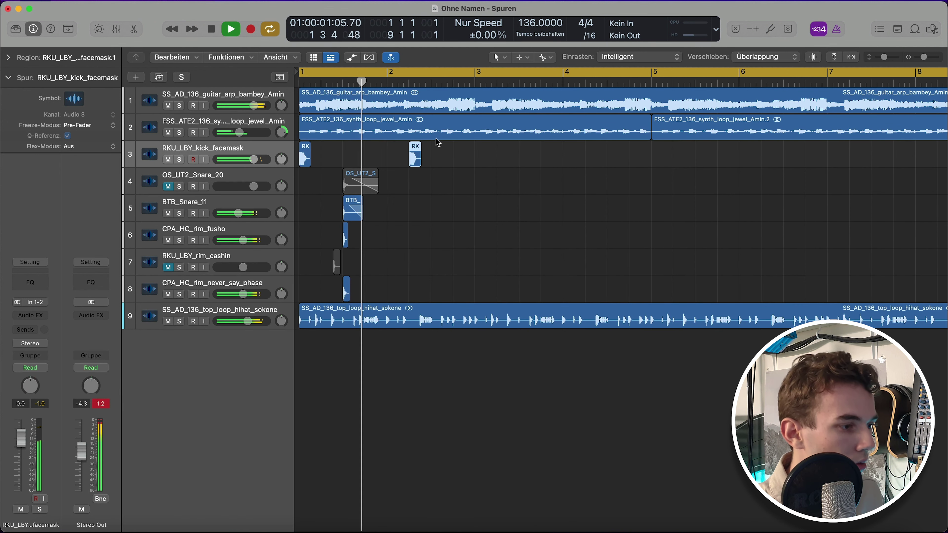
Paste a copy of the kick at beat 3 of bar 2 and play it back.
key(space)
click(431, 82)
key(super+v)
key(space)
click(467, 201)
click(467, 198)
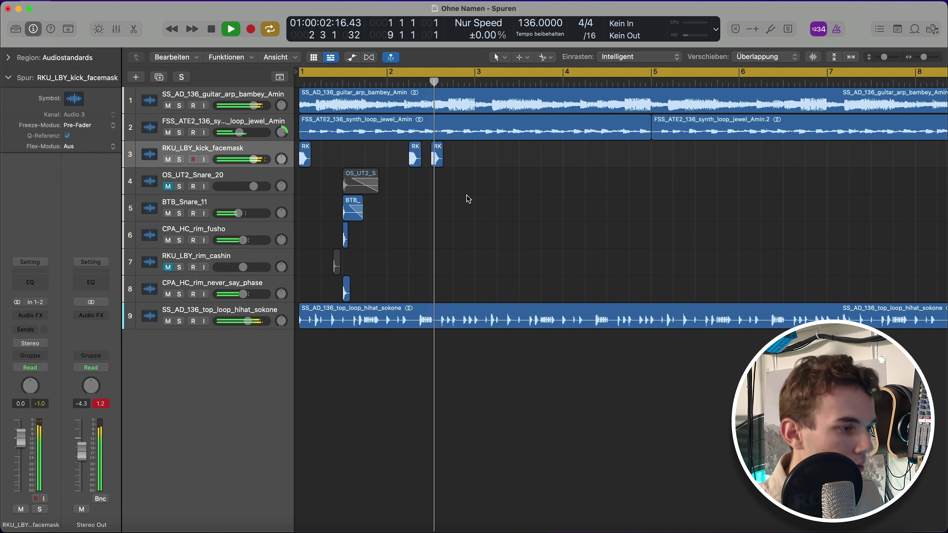
Paste further kick copies at beat 4 of bar 2 and the start of bar 3, and play the pattern.
key(space)
click(451, 83)
key(super+v)
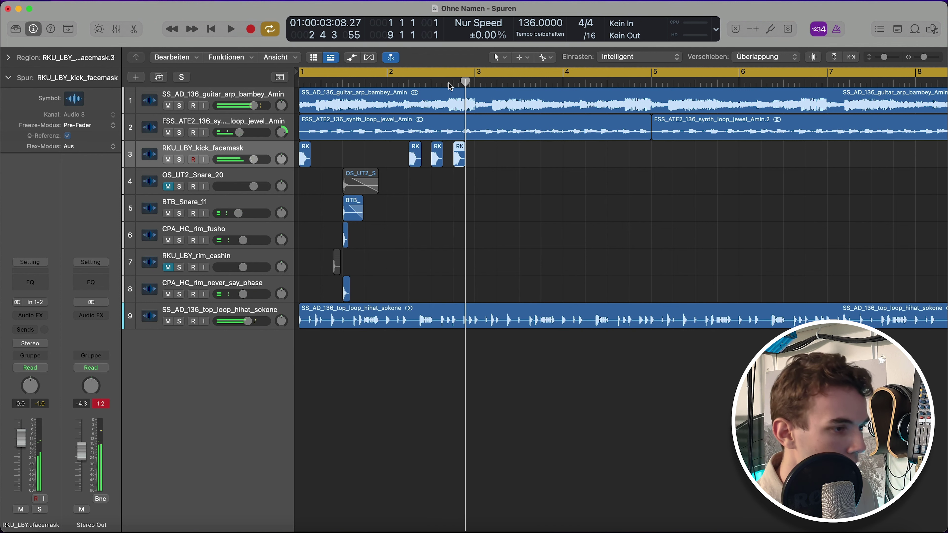
click(474, 84)
key(super+v)
click(535, 211)
key(space)
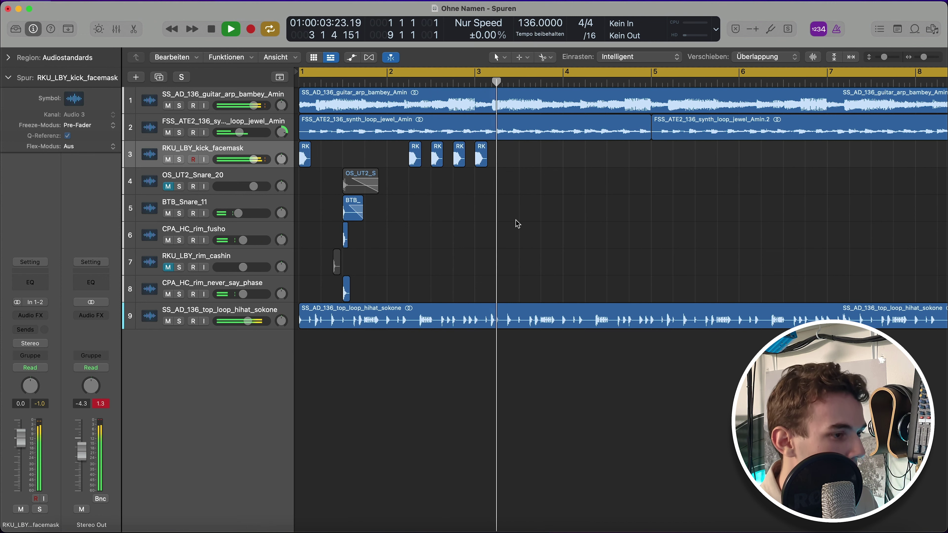
Stop playback, set the playhead to beat 3 of bar 3 and resume playing.
key(space)
click(522, 83)
click(530, 83)
click(521, 83)
key(space)
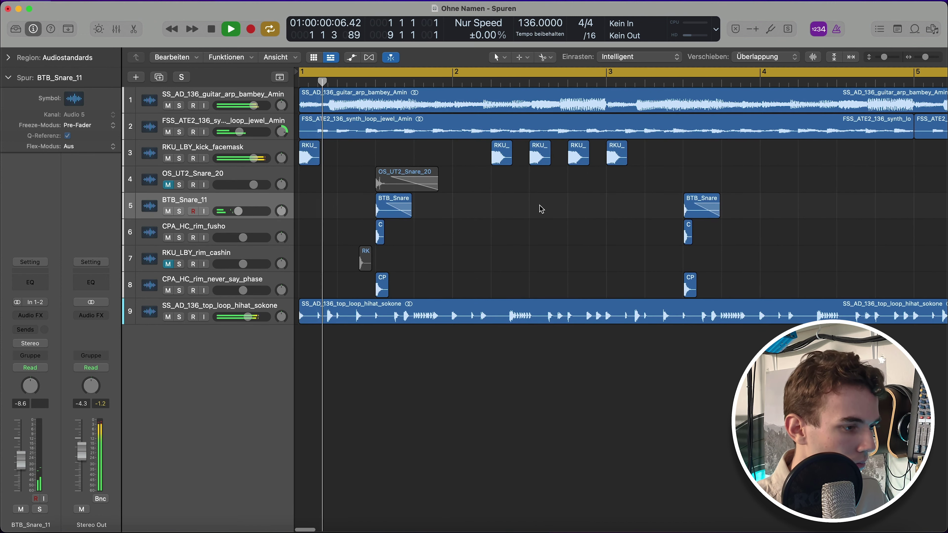
scroll(534, 205, up, 3)
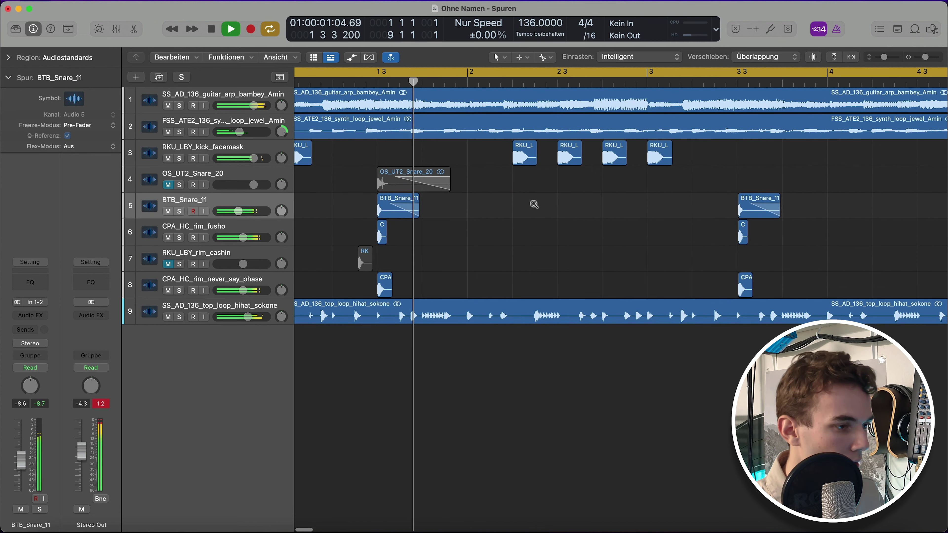
ctrl+alt+click(534, 203)
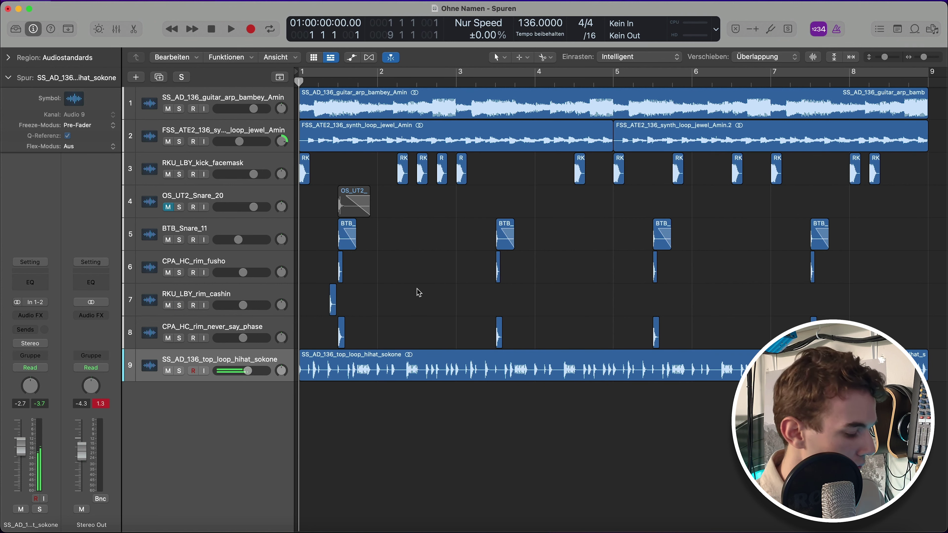
Move the RKU_LBY_rim_cashin hit in bar 1 to a later position on its track.
key(super+Right)
drag(347, 299, 417, 303)
click(429, 299)
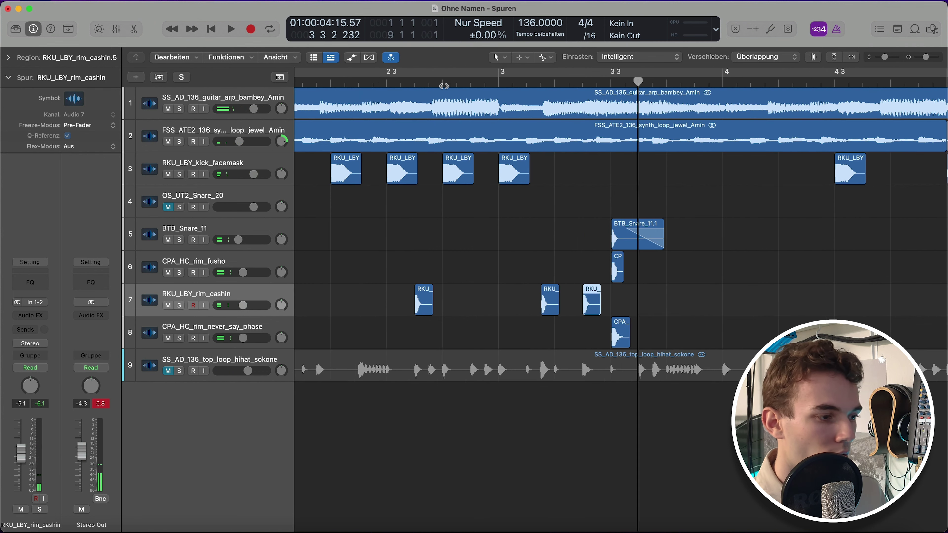
Play the beat from around beat 4 of bar 2 into bar 3 to check the rim cashin hits.
click(443, 83)
key(space)
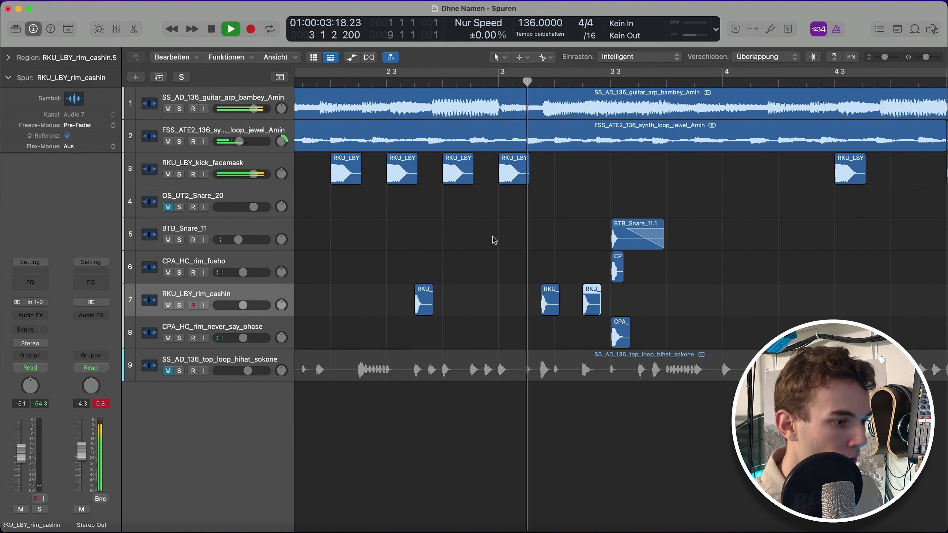
click(516, 245)
scroll(616, 267, down, 3)
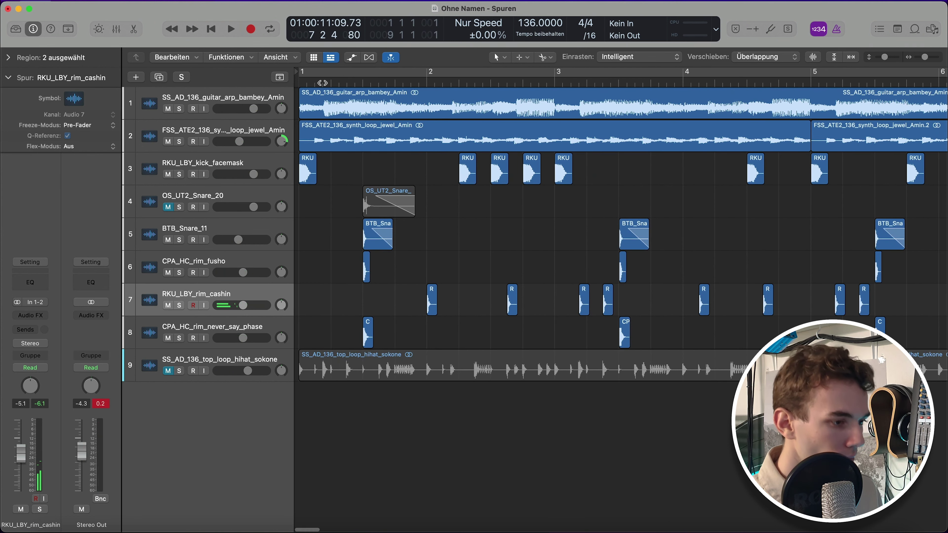
Paste two RKU_LBY_rim_cashin hits into the first half of bar 1 and play the beat from the start.
click(323, 83)
key(space)
key(space)
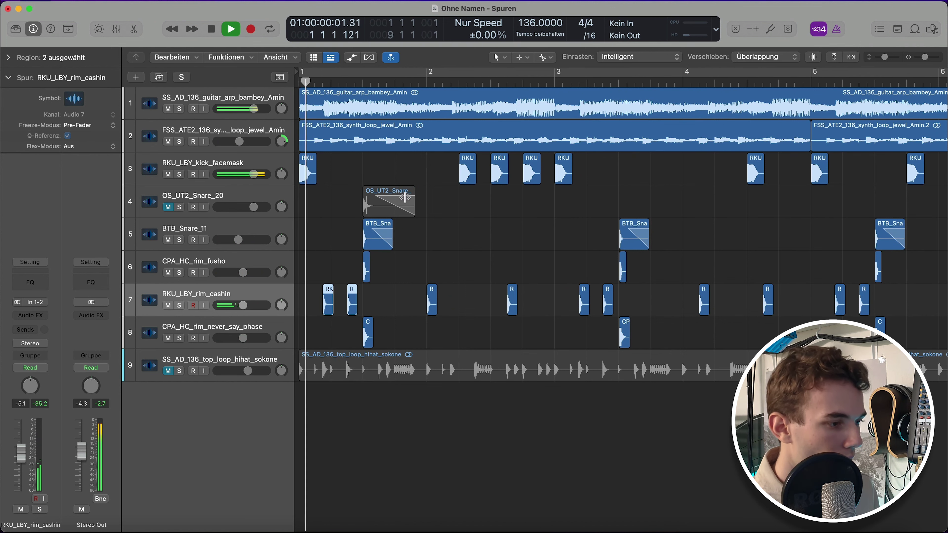
click(444, 219)
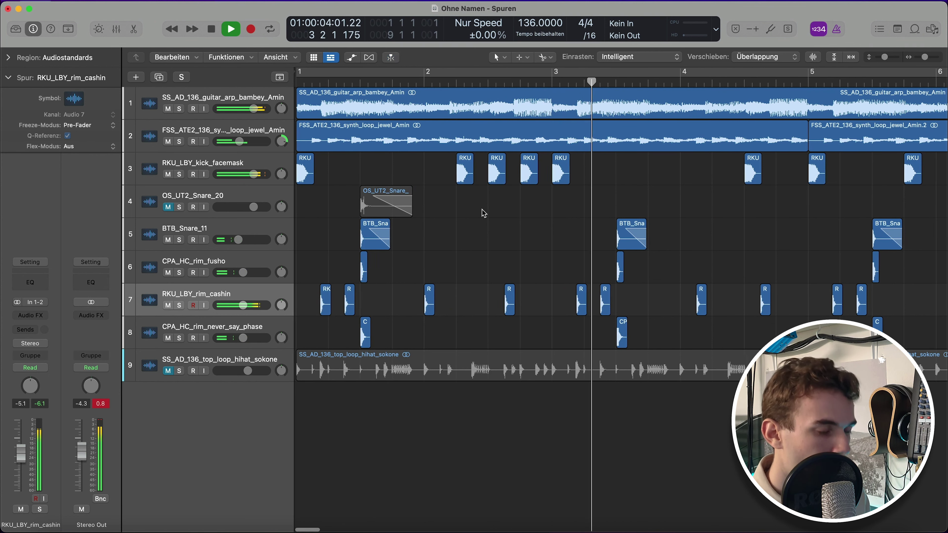
scroll(490, 202, right, 2)
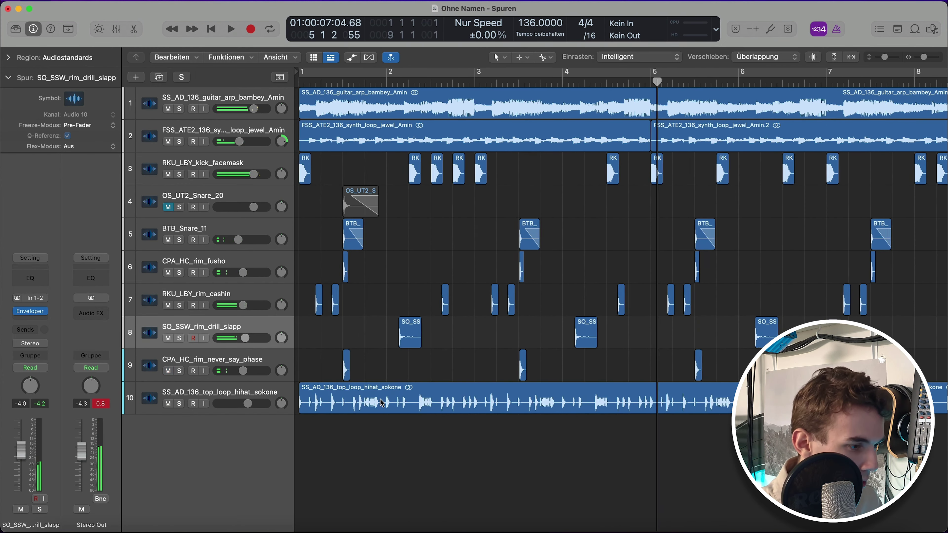
Play the opening of the beat from bar 1 to hear the rims together with the hi-hat loop.
scroll(380, 403, down, 3)
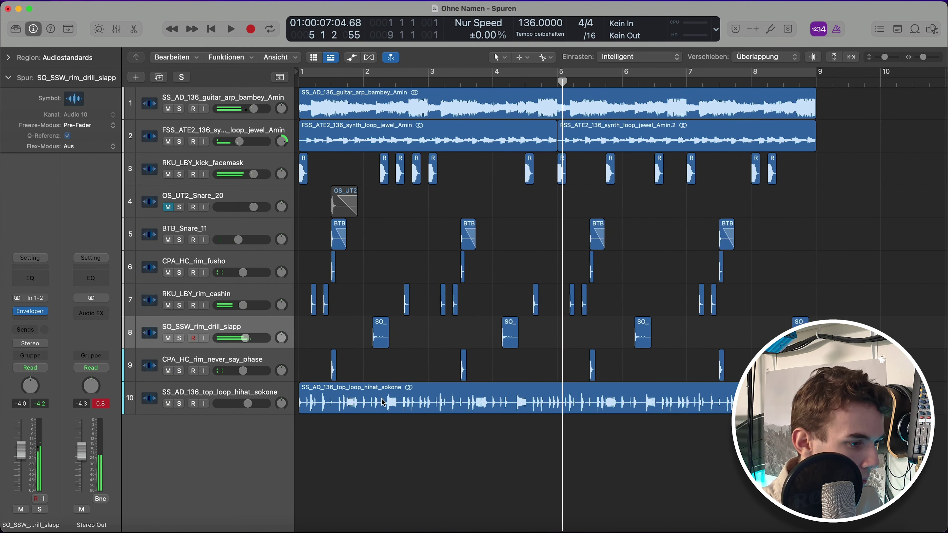
scroll(387, 402, up, 5)
key(Return)
scroll(380, 423, up, 1)
key(super+Right)
key(space)
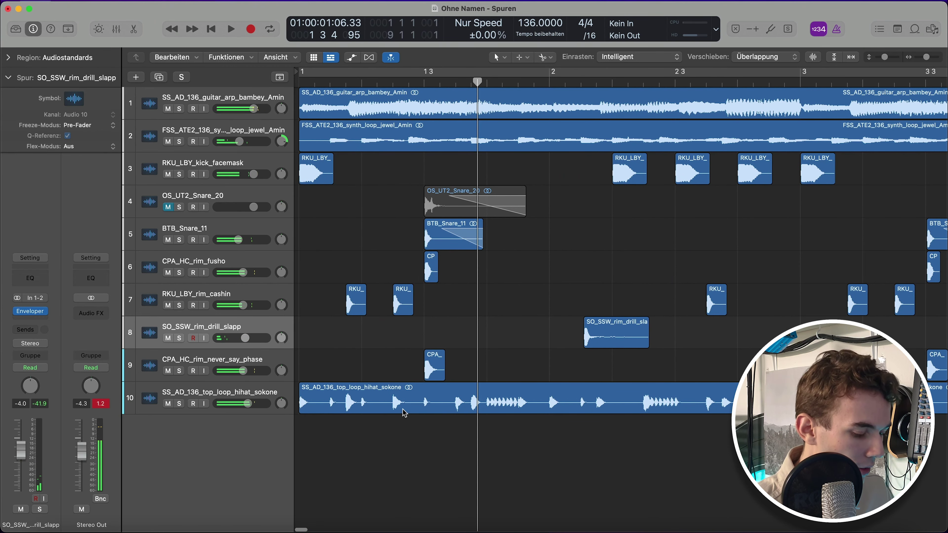
key(space)
Cut unwanted hits out of the SS_AD_136_top_loop_hihat_sokone loop by deleting three slices in the first half of bar 1, and play it back.
click(344, 397)
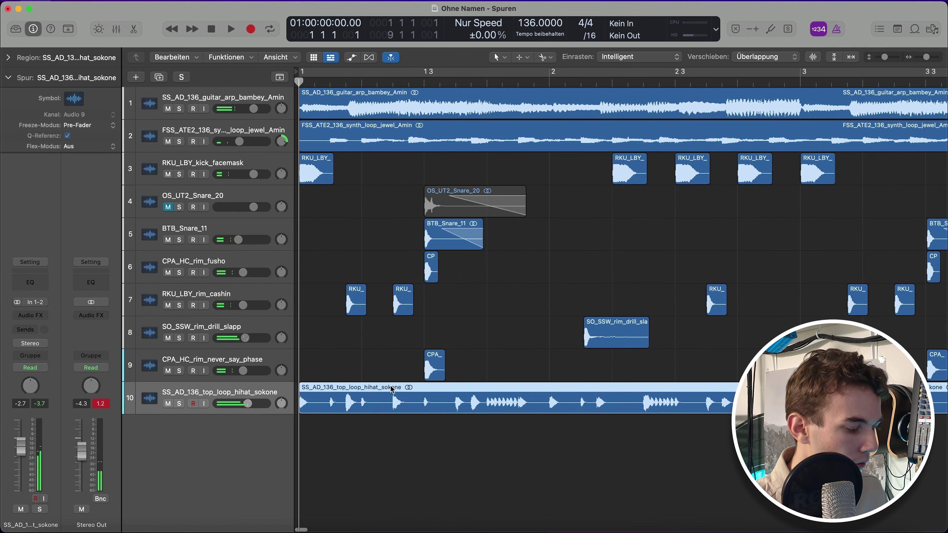
key(super+Down)
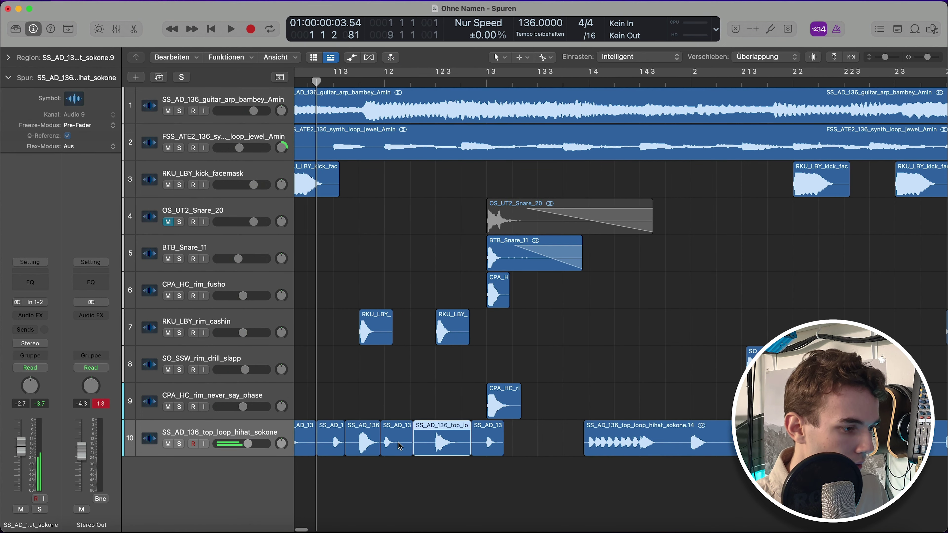
key(BackSpace)
click(362, 441)
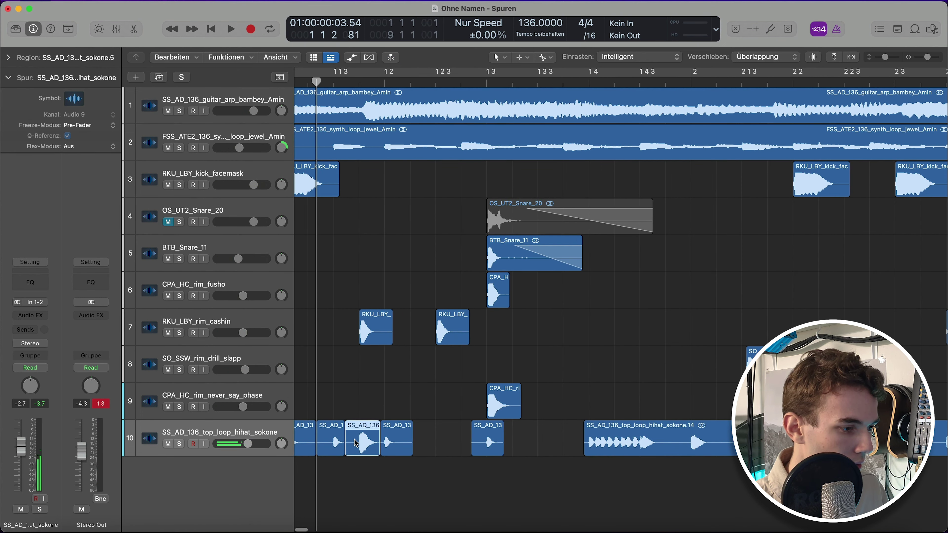
key(BackSpace)
scroll(373, 435, left, 1)
click(308, 439)
key(BackSpace)
key(Return)
key(space)
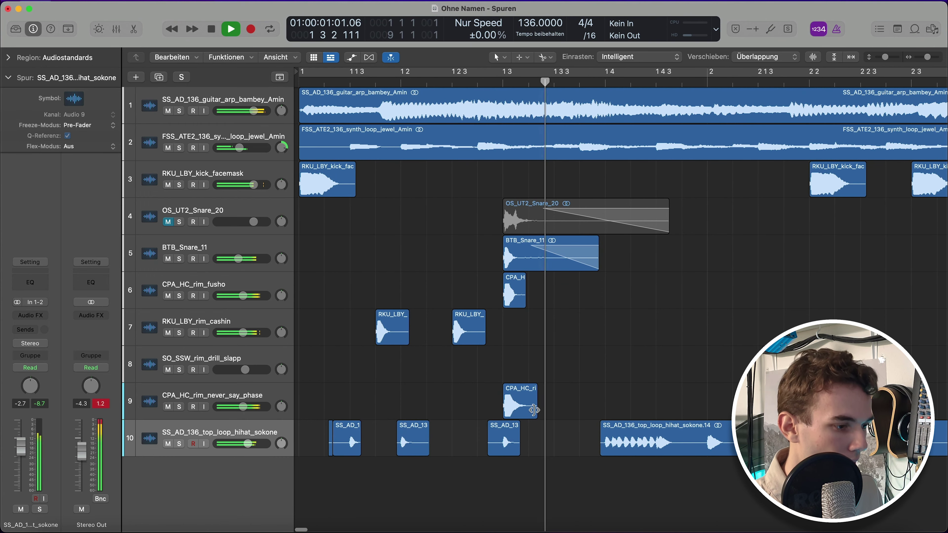
key(space)
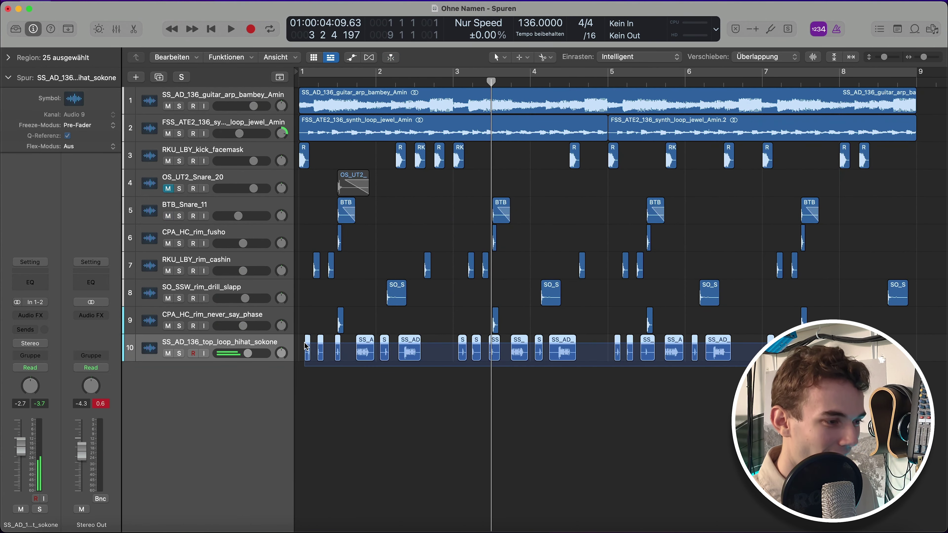
Deselect the hi-hat slices and play the beat from the start to judge the chopped hi-hat pattern.
click(357, 393)
key(Return)
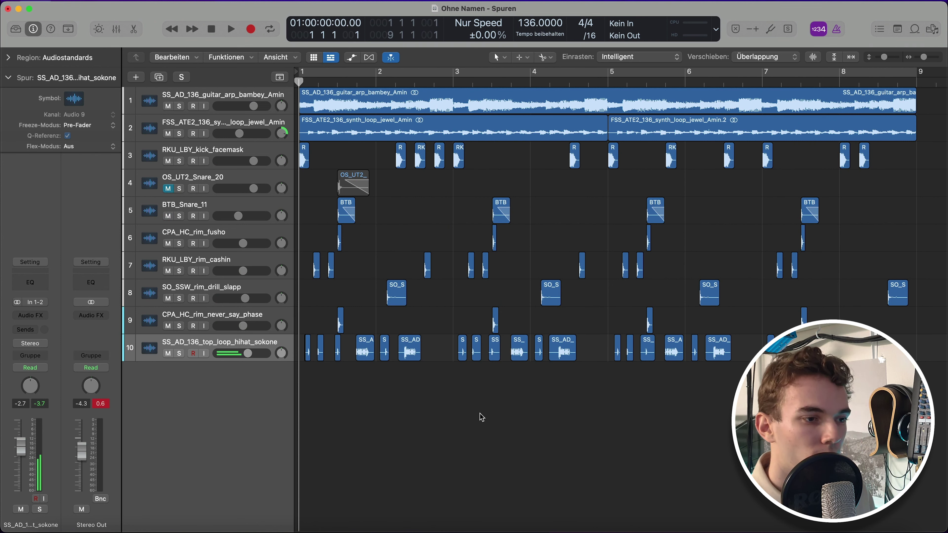
key(space)
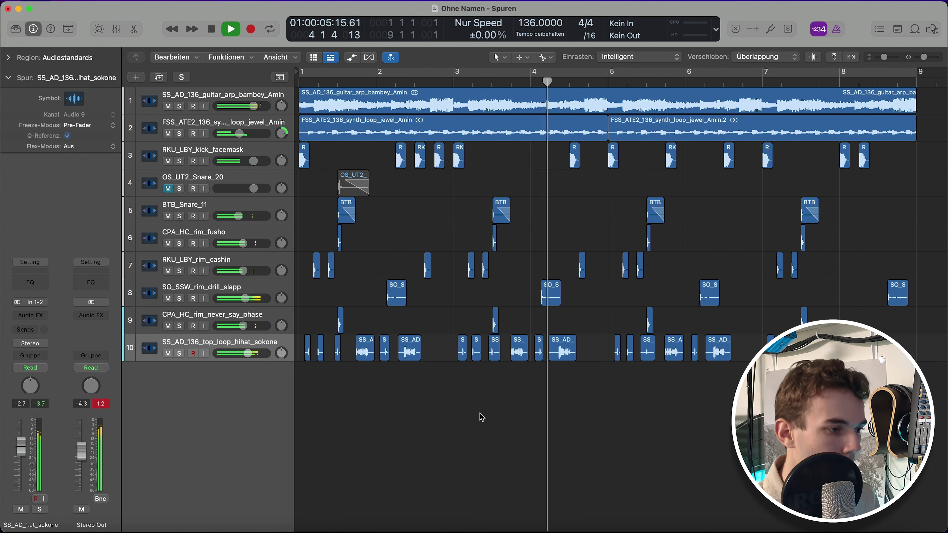
key(space)
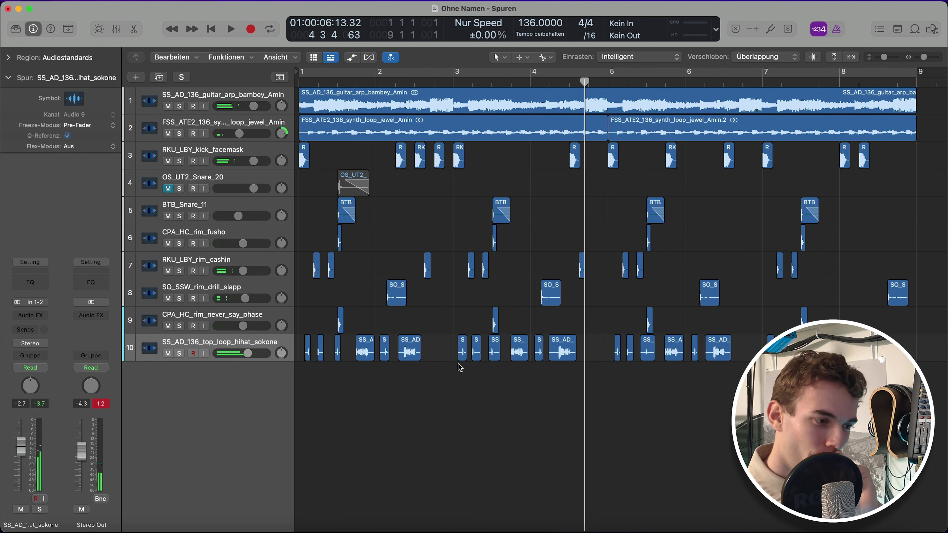
key(Return)
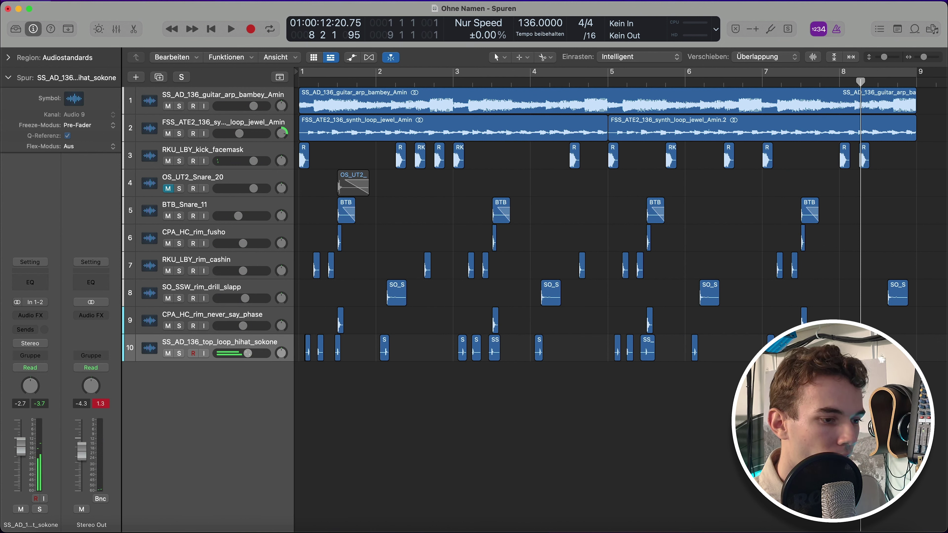
Join all remaining slices on the SS_AD_136_top_loop_hihat_sokone track into one region.
drag(618, 362, 300, 338)
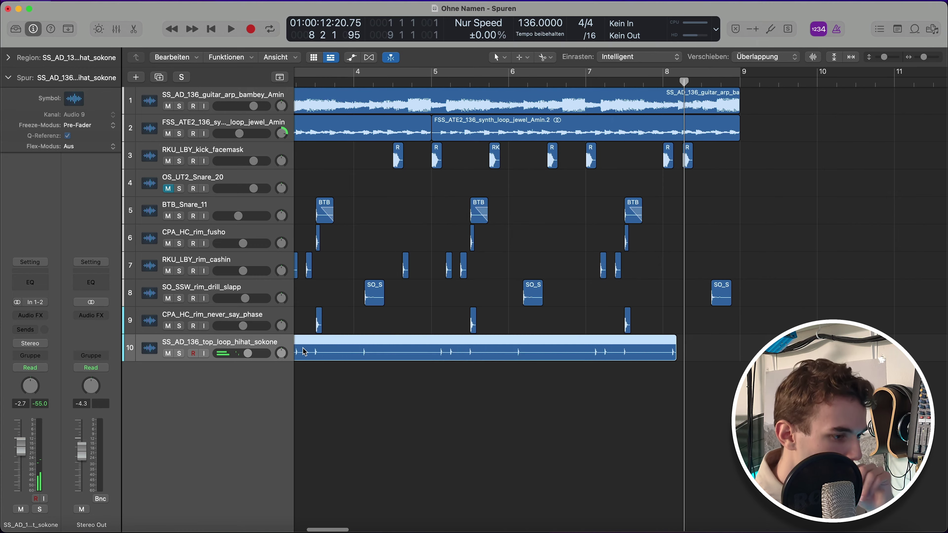
key(Return)
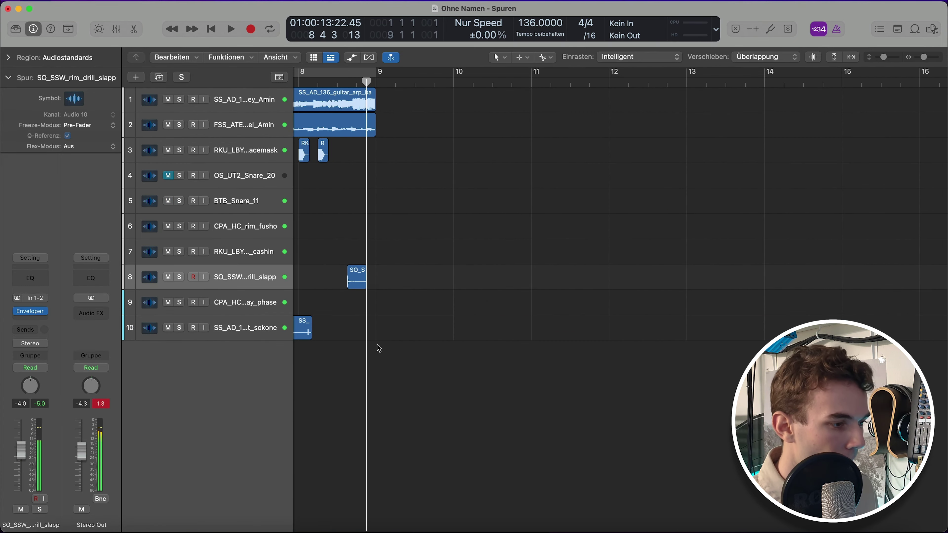
scroll(395, 328, up, 5)
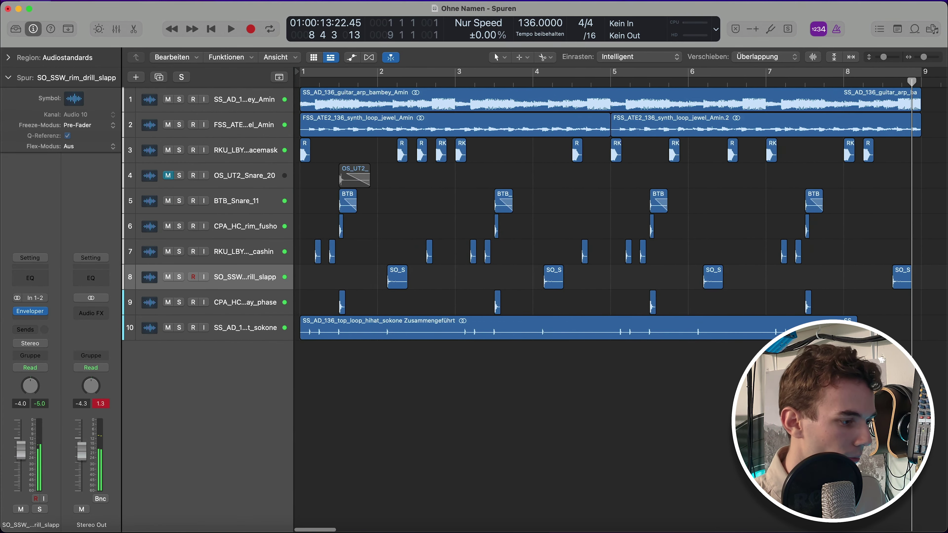
Switch to Splice and bring the AB_Drill_Trap_Jon_Casey_Hat_classy sample into the project on its own track.
click(216, 522)
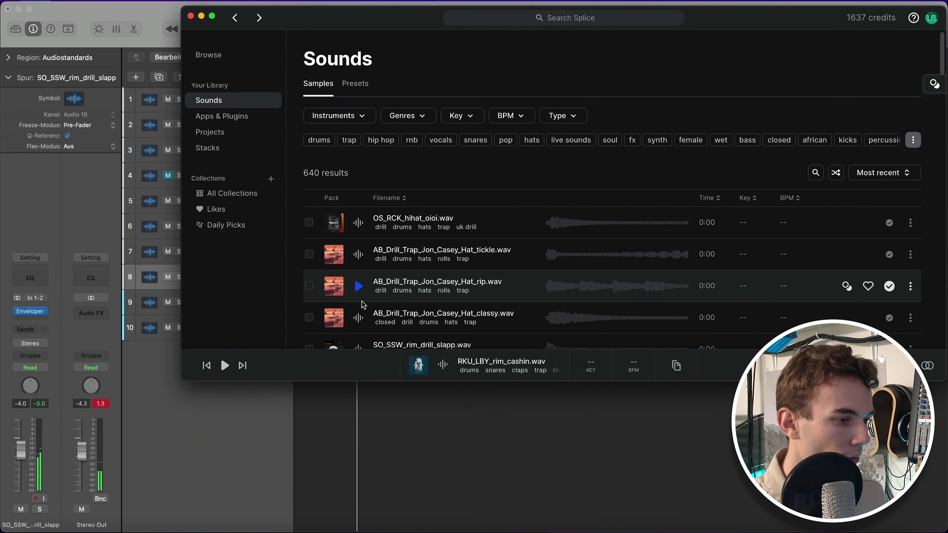
scroll(362, 305, down, 1)
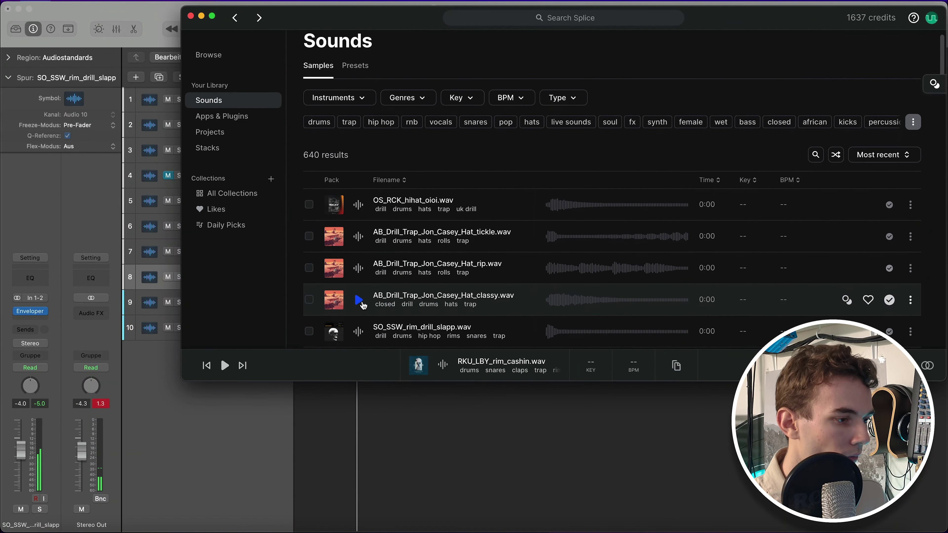
click(360, 302)
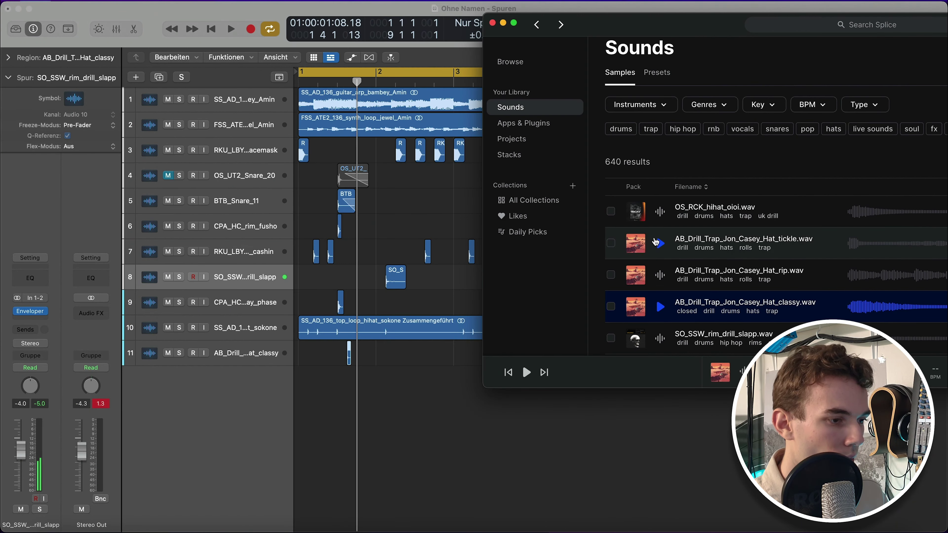
Preview the Jon Casey tickle and rip hats and add Hat_rip, Hat_tickle and OS_RCK_hihat_oioi as new tracks.
click(660, 243)
click(659, 273)
drag(636, 276, 386, 383)
drag(635, 245, 402, 411)
drag(636, 211, 399, 430)
Play the beat from bar 1 to check the first Hat_classy hits against the other drums.
key(super+Right)
key(super+Right)
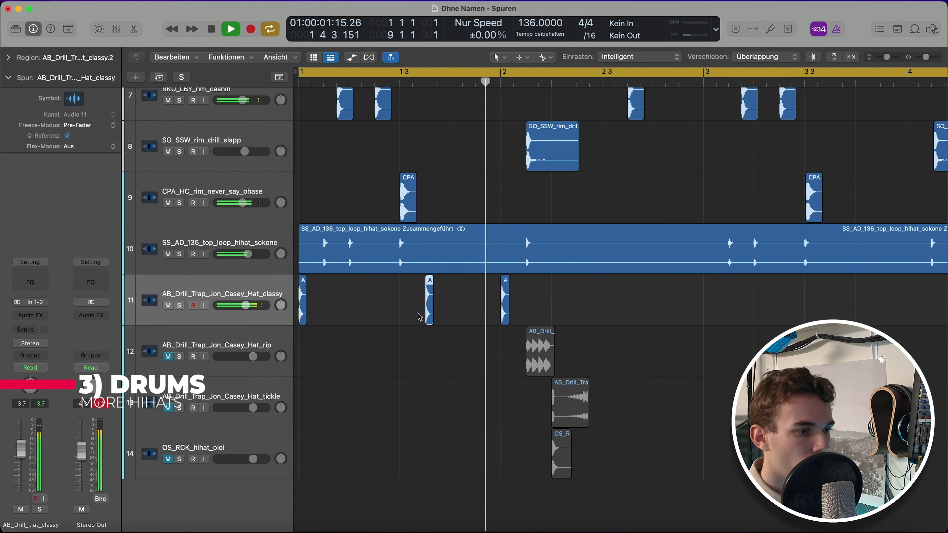
key(space)
key(space)
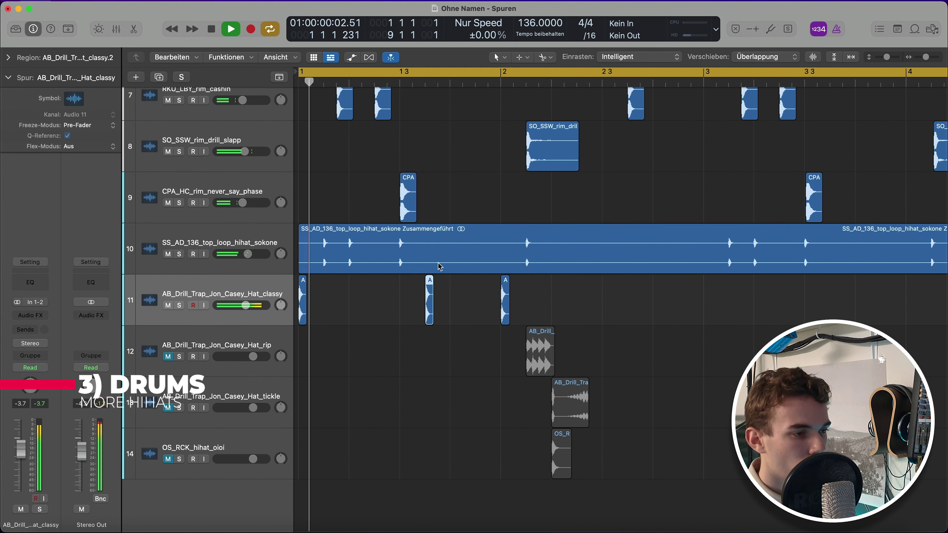
key(space)
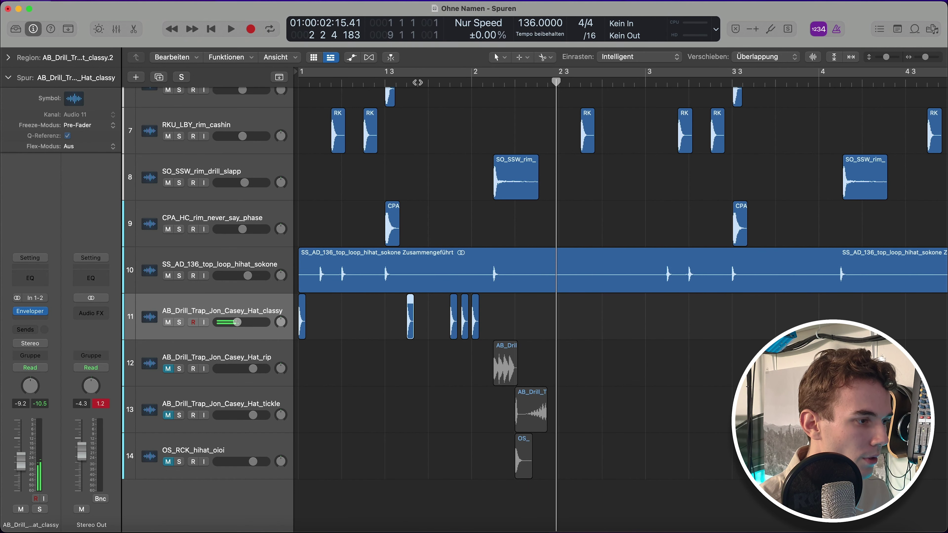
Paste the pair of AB_Drill_Trap_Jon_Casey_Hat_classy hits repeatedly, bar by bar, through bar 8.
key(space)
key(super+f)
key(period)
key(period)
key(super+v)
key(period)
key(super+v)
key(period)
key(super+v)
key(period)
key(super+v)
key(period)
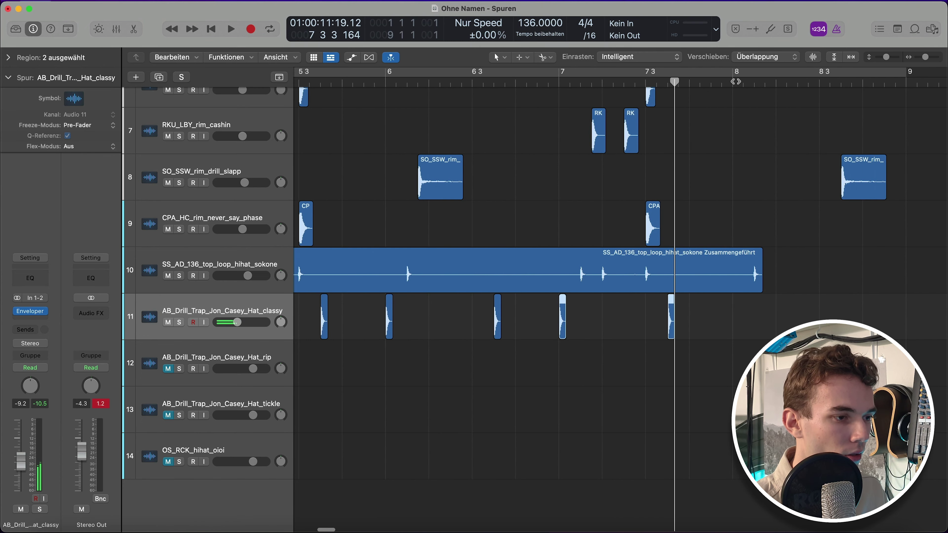
click(735, 82)
key(super+v)
scroll(684, 150, left, 10)
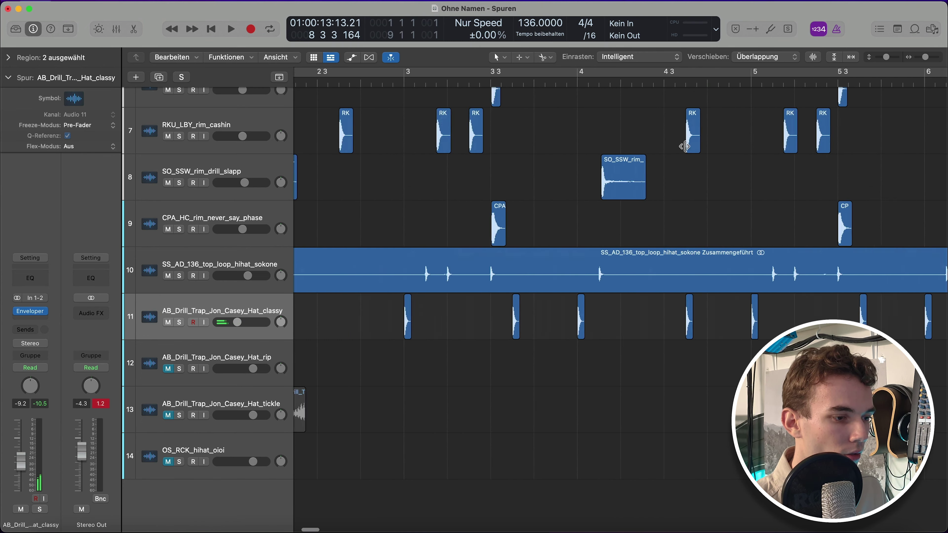
scroll(487, 304, down, 2)
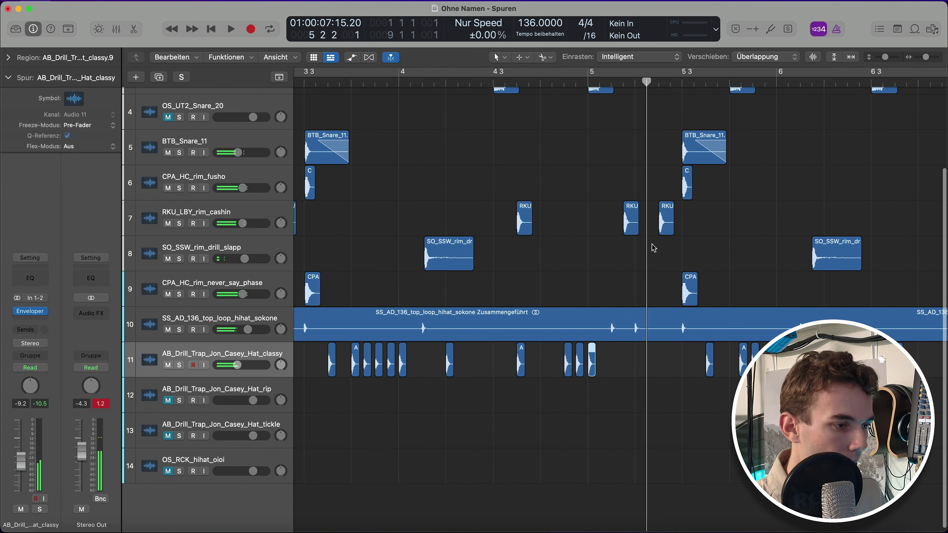
Paste a Hat_classy hit just after beat 2 of bar 5 and play the beat from bar 5.
key(space)
click(645, 82)
key(super+v)
click(597, 82)
key(space)
scroll(638, 195, right, 2)
key(space)
Play back the extended Hat_classy pattern into bar 5.
scroll(635, 246, right, 5)
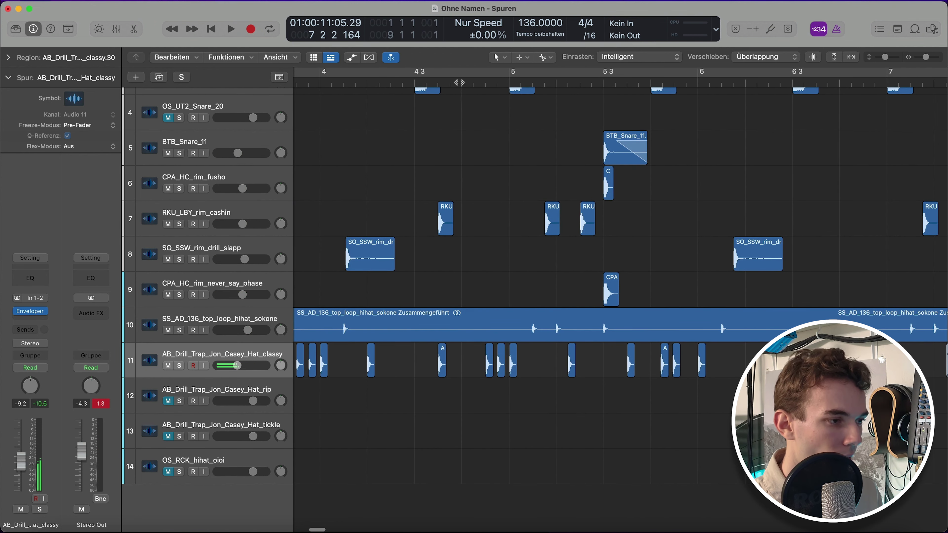
key(space)
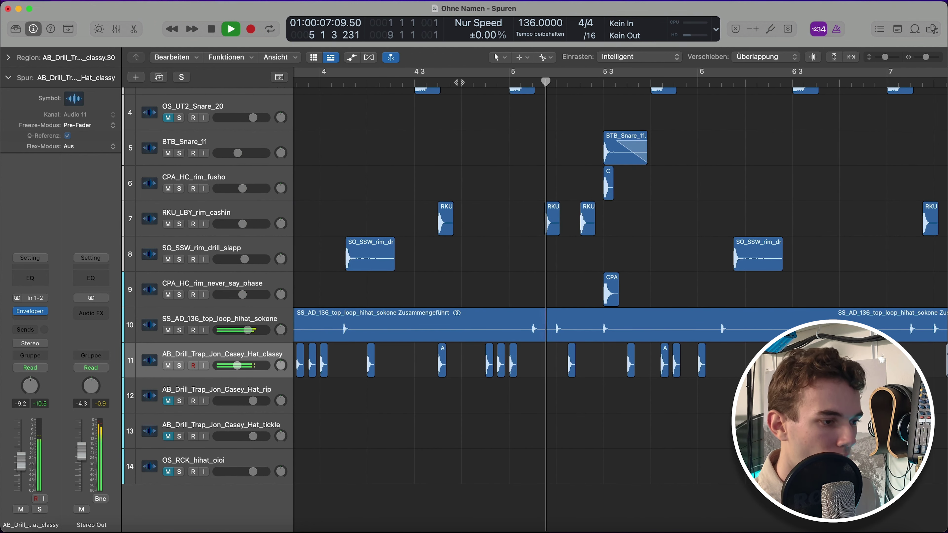
key(space)
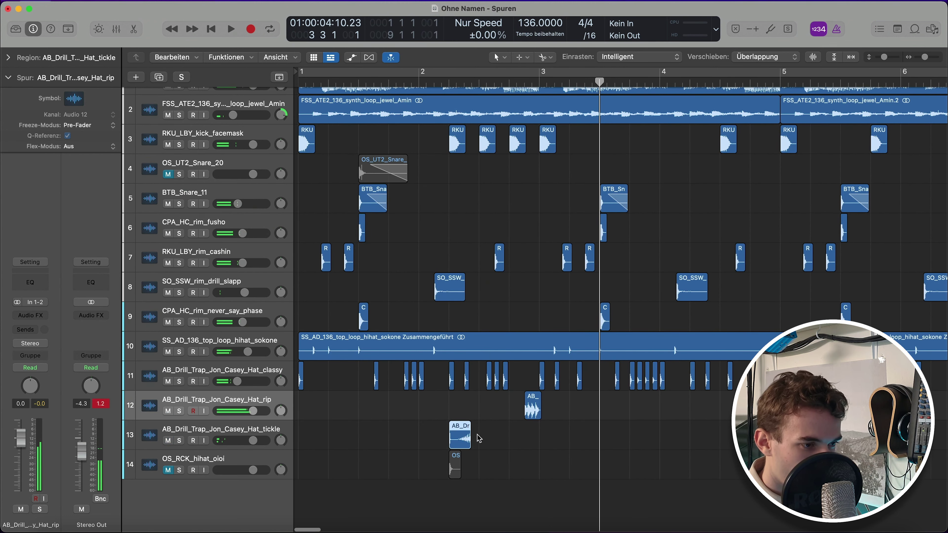
Copy the AB_Drill_Trap_Jon_Casey_Hat_tickle region to beat 3 of bar 3 and play the beat through the following bars.
drag(479, 439, 620, 440)
click(613, 390)
key(space)
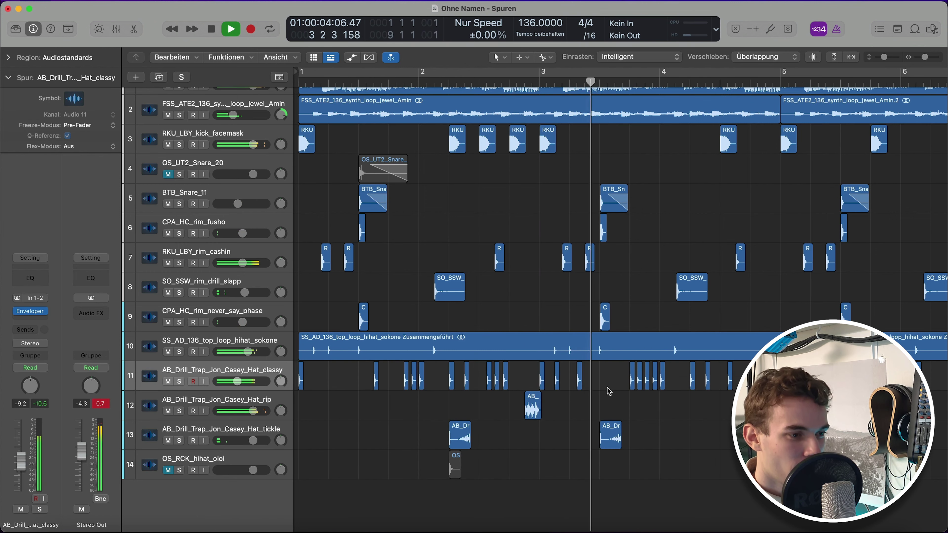
scroll(624, 389, right, 5)
scroll(623, 388, up, 2)
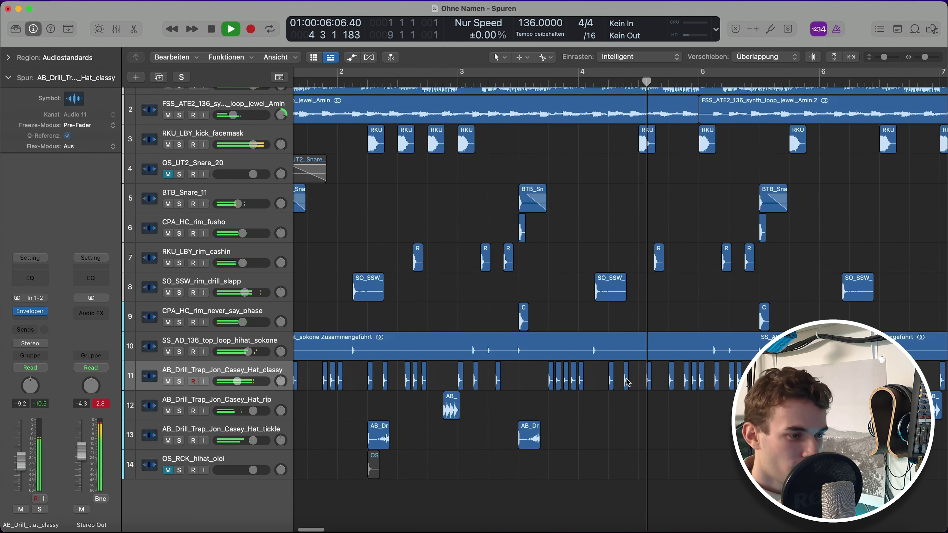
scroll(630, 376, right, 3)
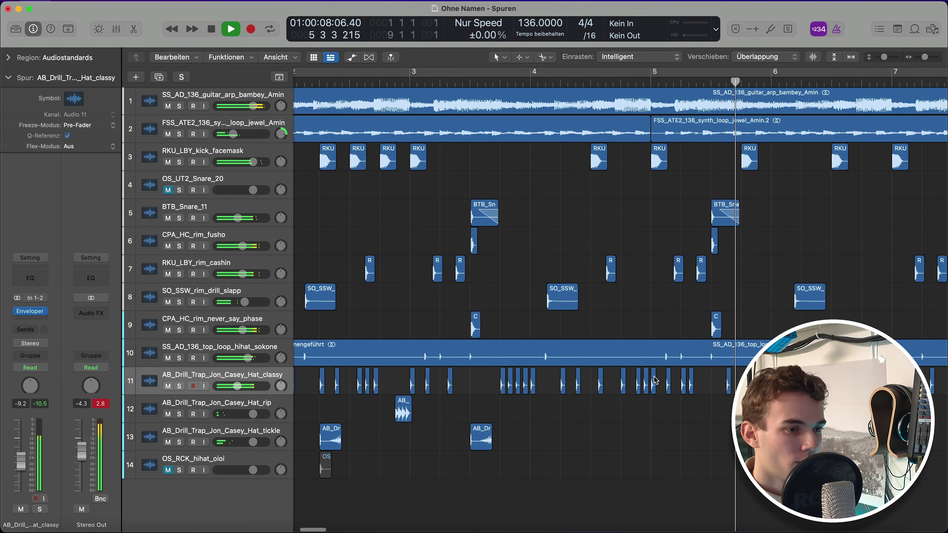
Unmute the OS_RCK_hihat_oioi track, move its hit to beat 2 of bar 1 and play bar 1.
scroll(657, 372, down, 3)
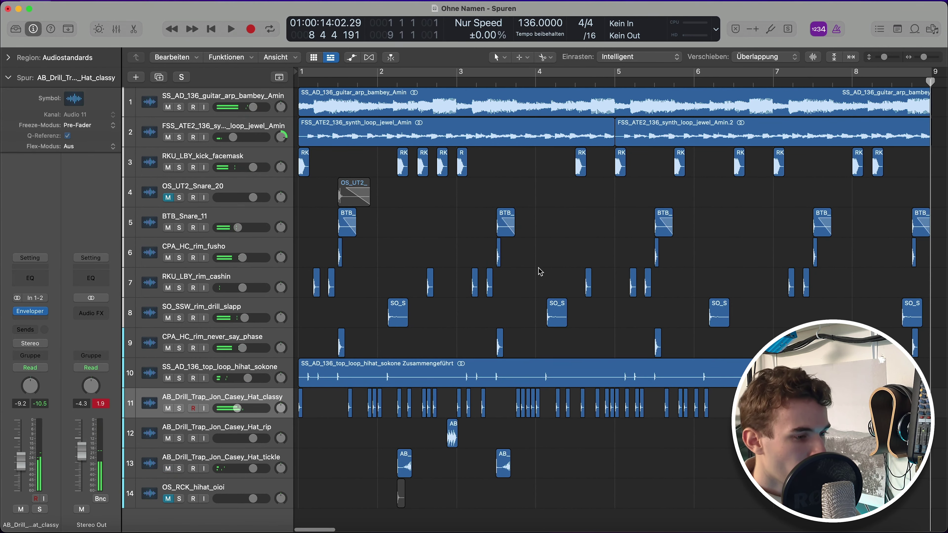
scroll(540, 270, down, 2)
scroll(336, 465, up, 5)
drag(492, 466, 342, 470)
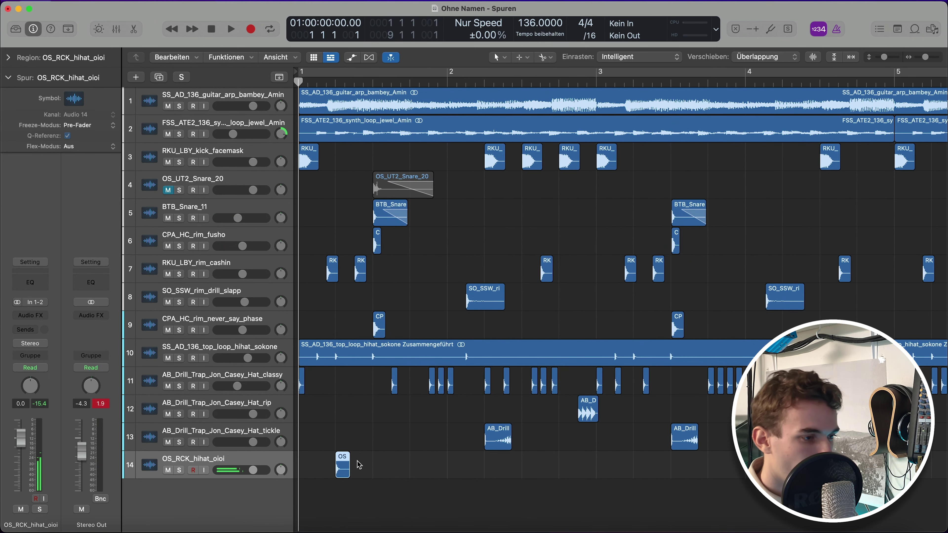
key(space)
key(space)
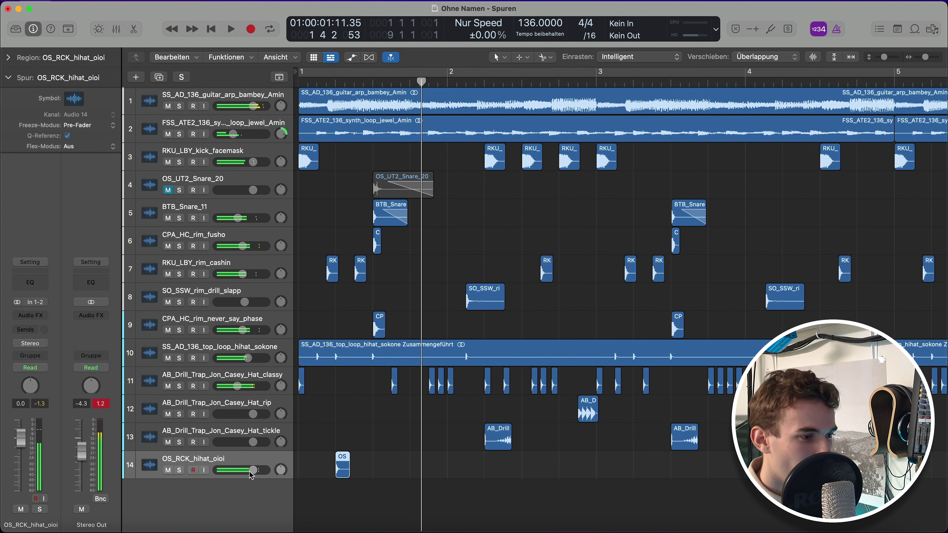
Lower the OS_RCK_hihat_oioi track volume to -2.1 dB and place copies of its hit through bar 7.
drag(253, 470, 248, 470)
scroll(377, 448, up, 3)
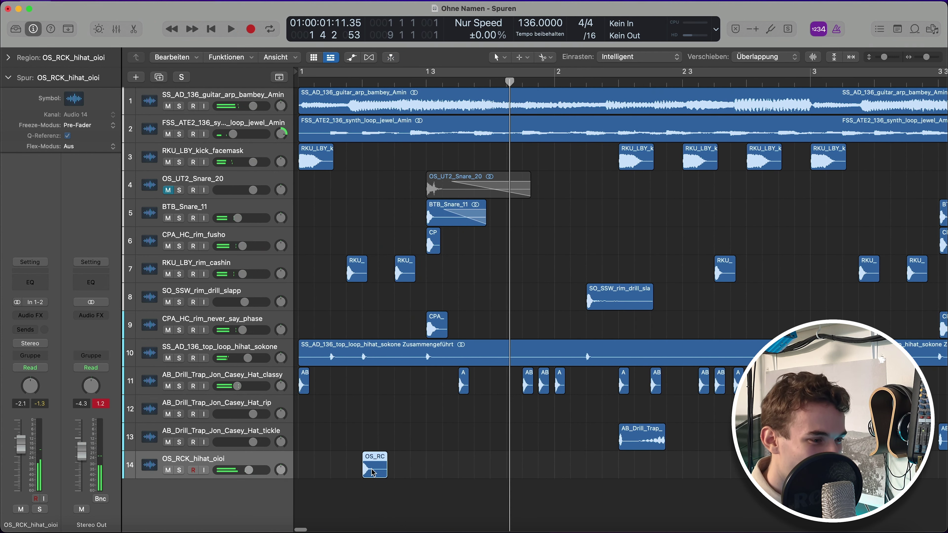
drag(374, 472, 388, 473)
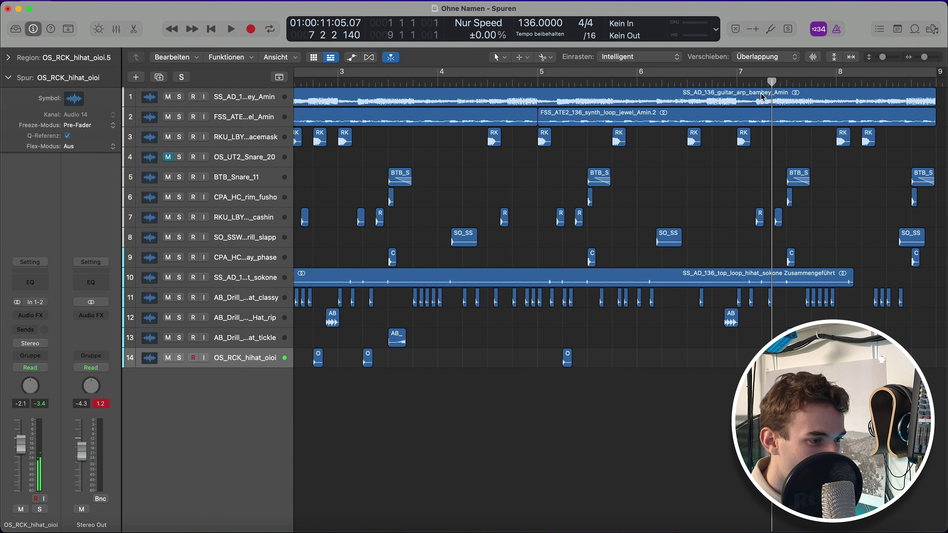
Play the beat from the start and trim the OS_RCK_hihat_oioi track volume to -2.9 dB.
key(Return)
key(space)
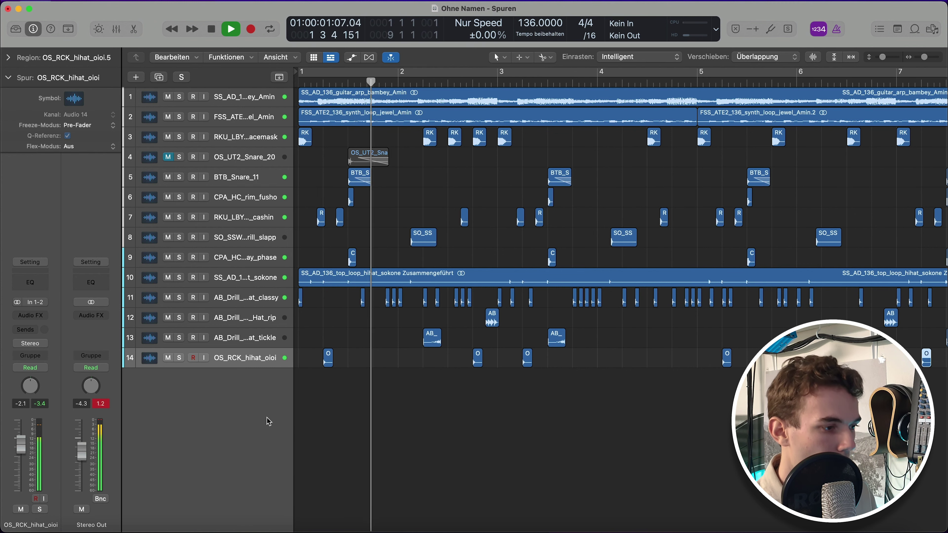
key(super+Down)
key(super+Right)
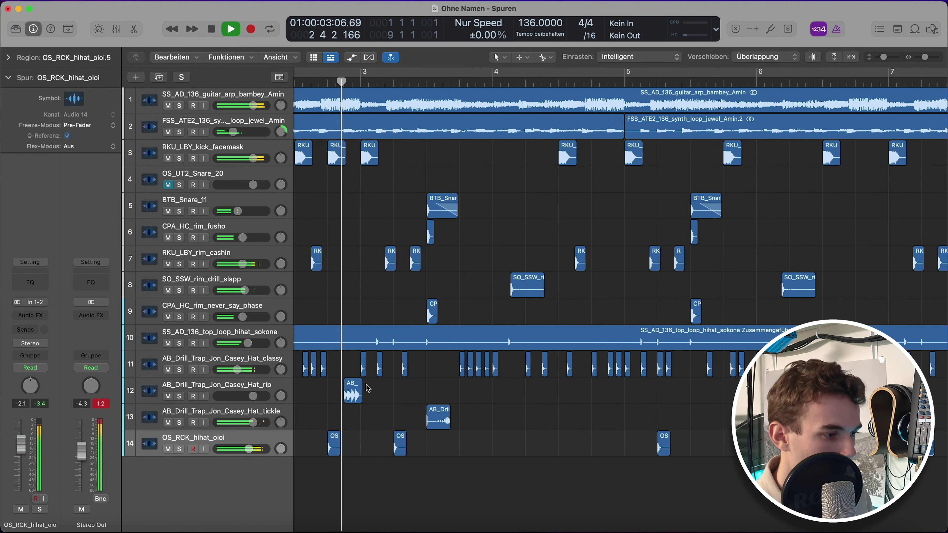
mouse_move(249, 449)
key(space)
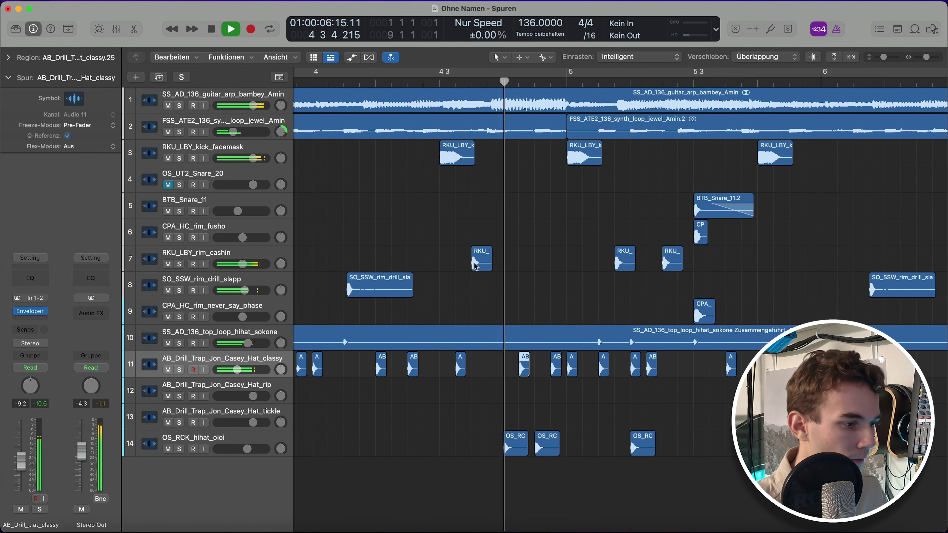
Return the playhead to the project start and turn on the cycle over bars 1 to 8.
scroll(489, 271, down, 5)
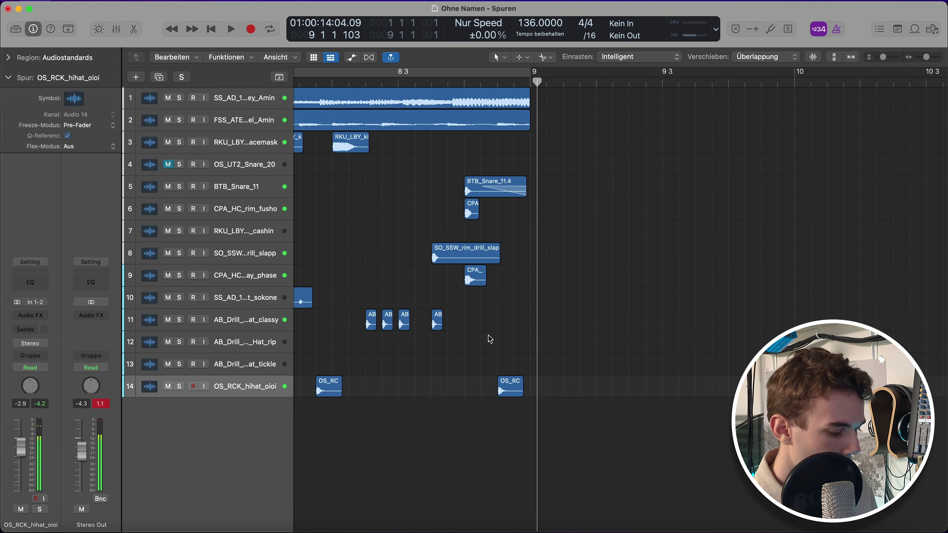
key(z)
key(super+Up)
key(super+Up)
key(super+Up)
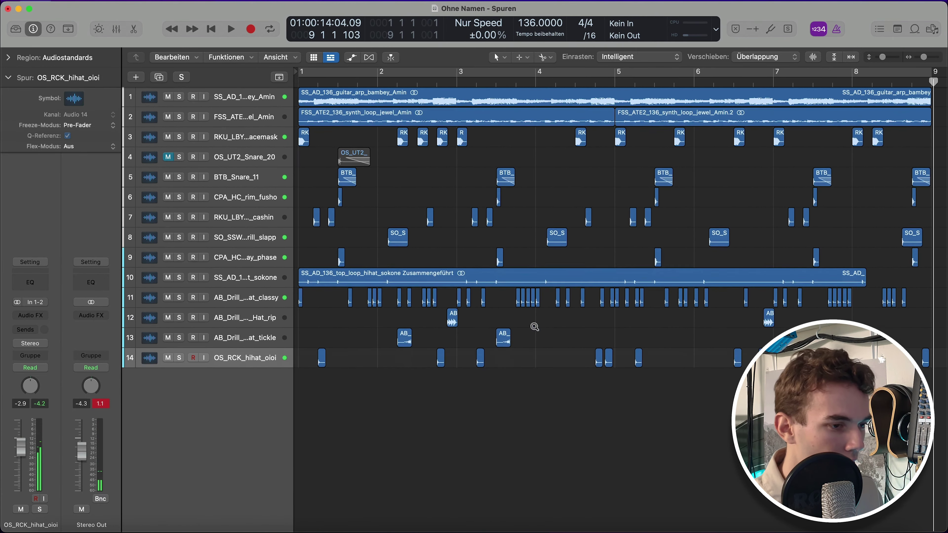
key(Return)
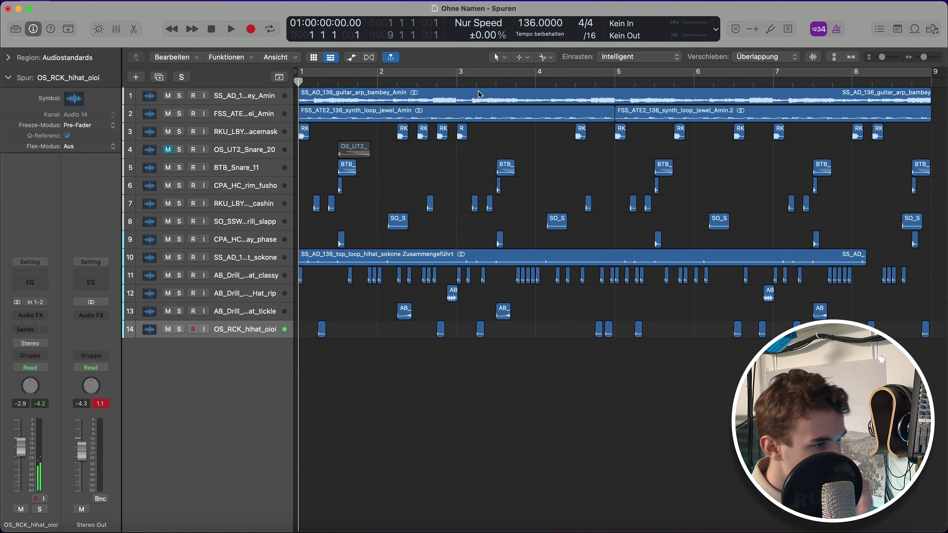
click(509, 73)
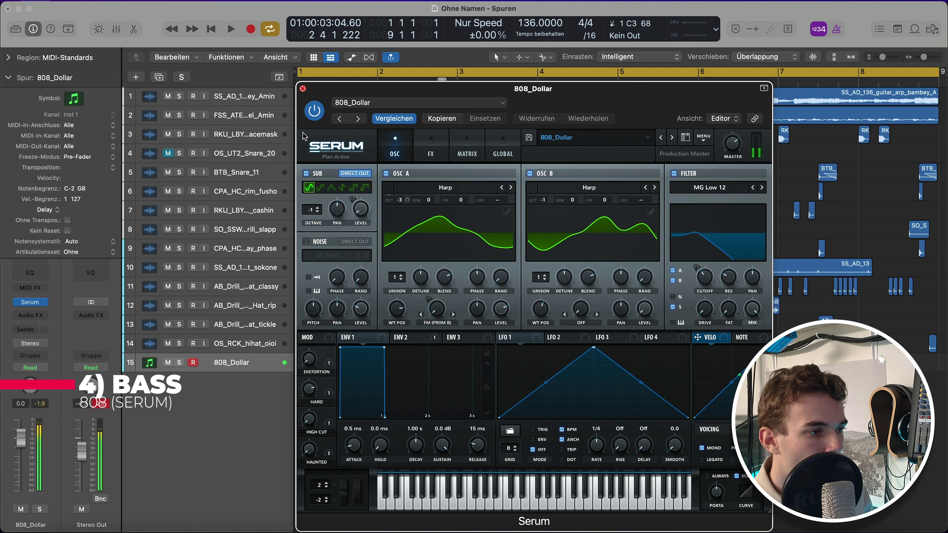
Close the 808_Dollar Serum window and turn off solo on the SS_AD_136_guitar_arp_bambey_Amin track.
key(super+w)
scroll(383, 124, up, 3)
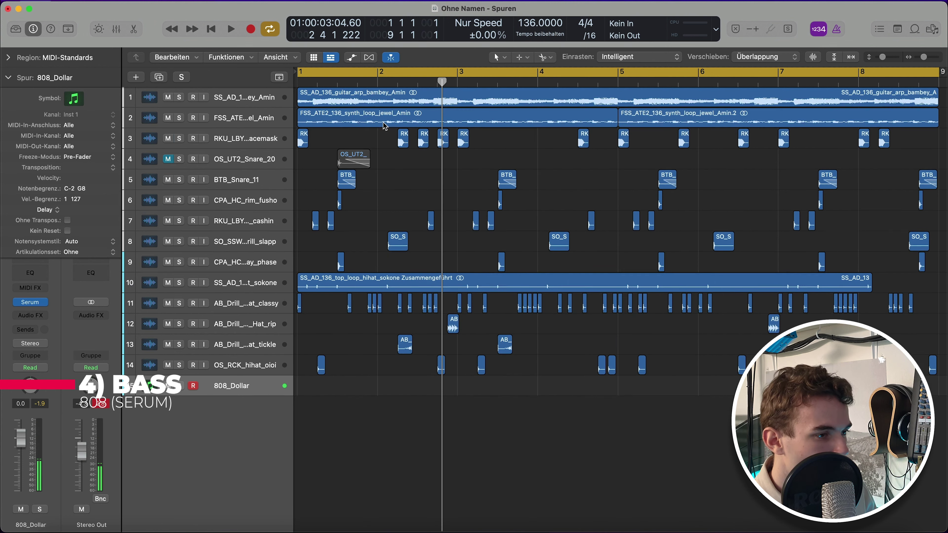
scroll(385, 123, up, 5)
click(349, 106)
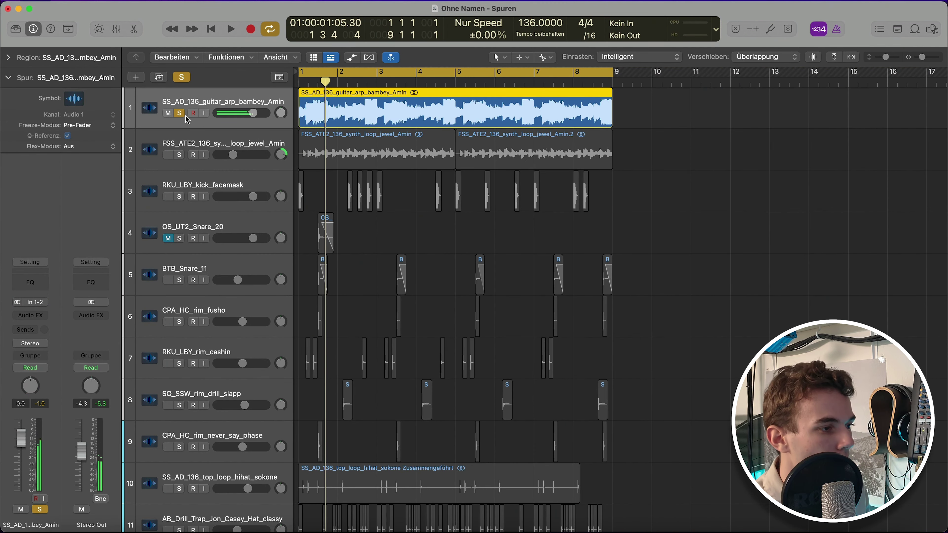
click(180, 113)
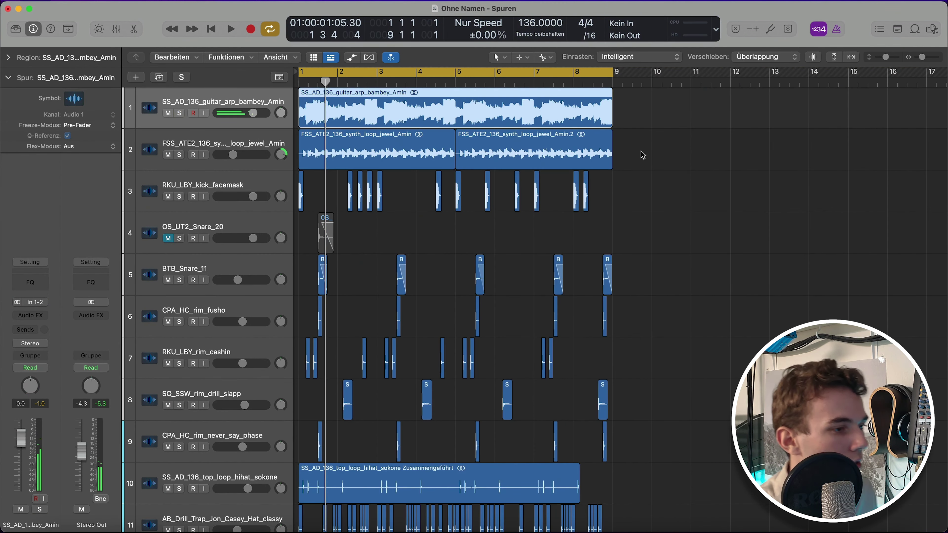
click(831, 185)
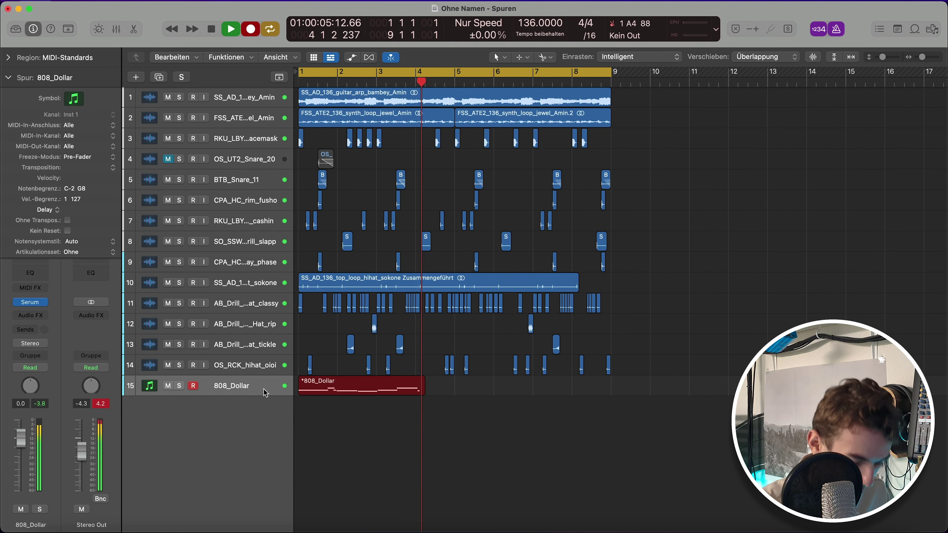
Finish recording the 808_Dollar bass line and play it back in the piano roll from the start of bar 4.
key(space)
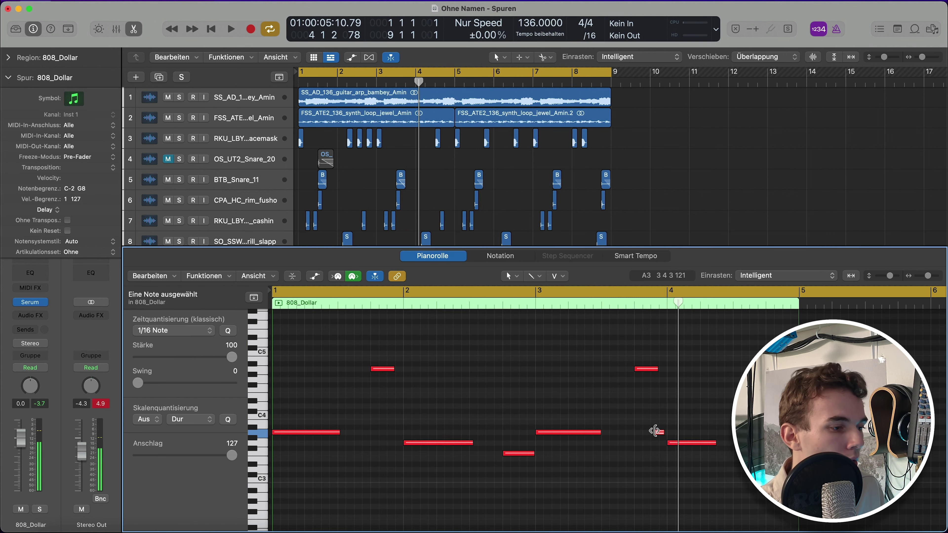
key(space)
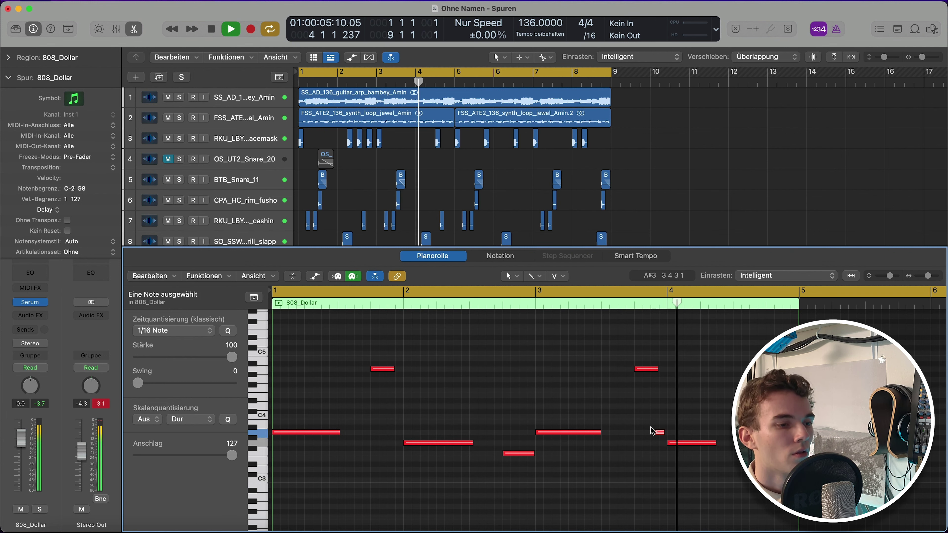
key(space)
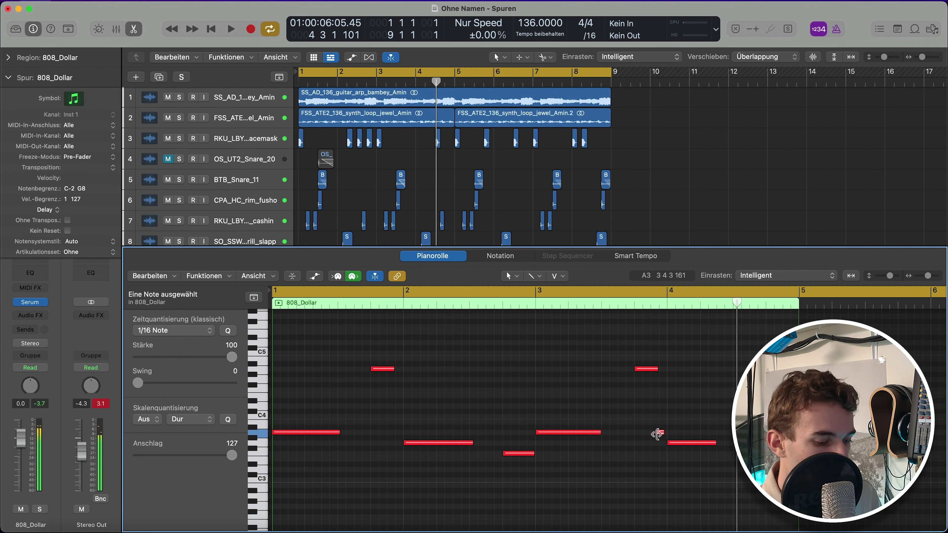
Delete the two short 808_Dollar notes near the end of bar 3.
key(BackSpace)
click(646, 369)
key(BackSpace)
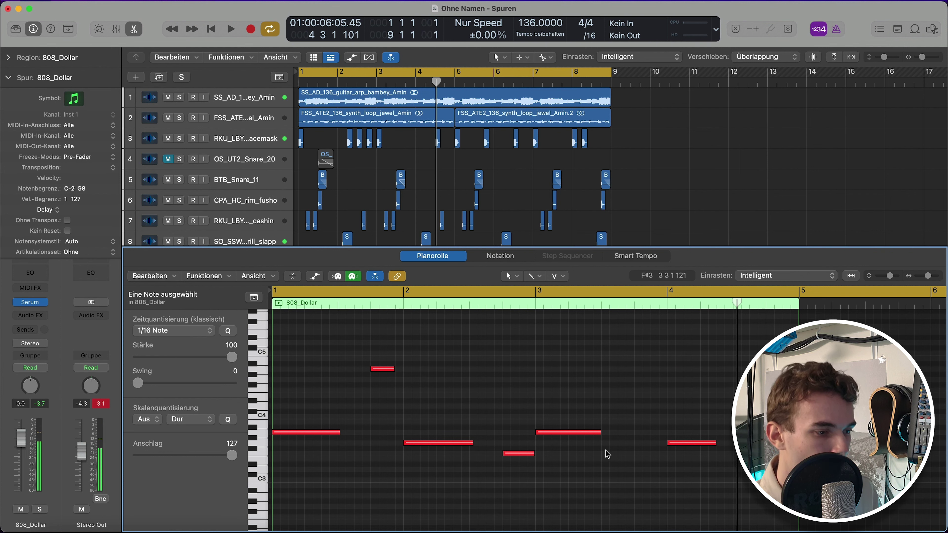
Add an A3 note on beat 4 of bar 3 in the 808_Dollar region, play the passage and close the piano roll.
drag(571, 433, 667, 434)
click(643, 408)
key(space)
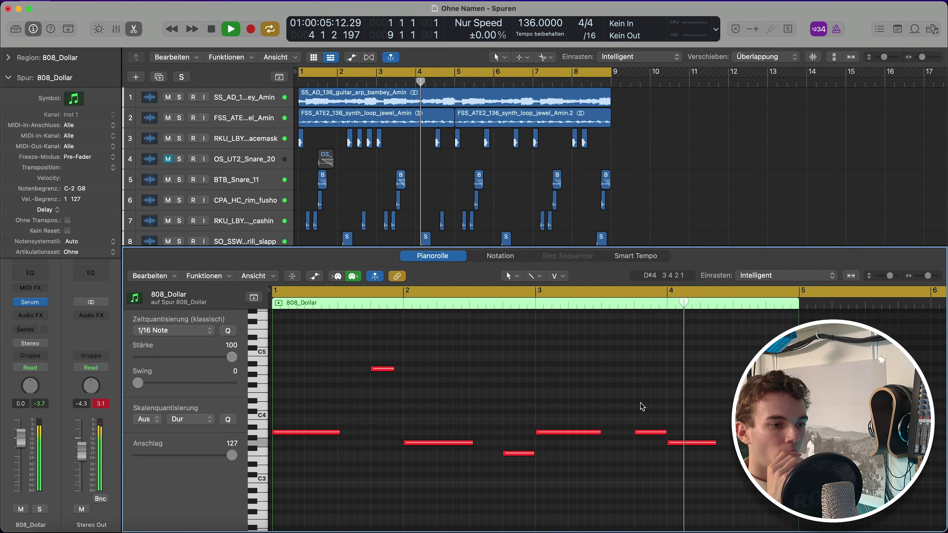
key(space)
key(e)
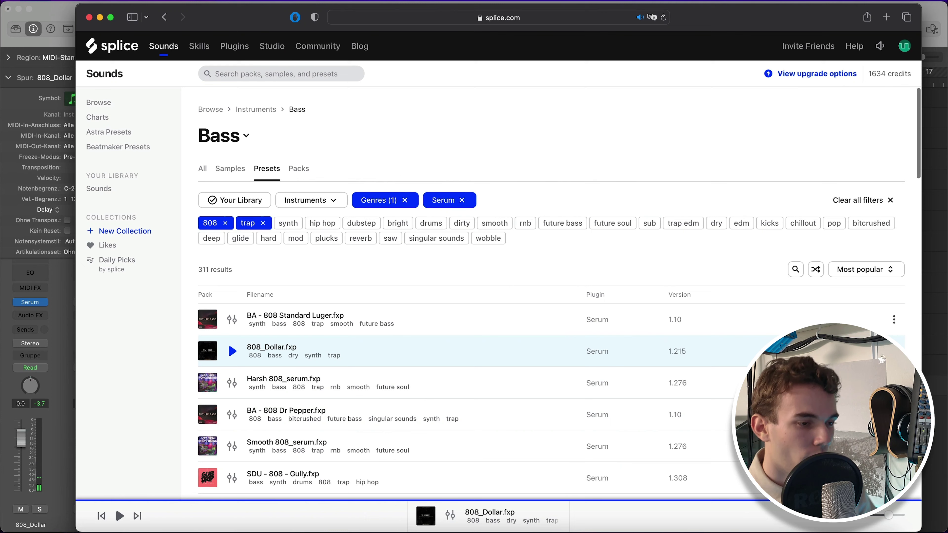
Browse the Serum 808 presets in Splice and record a four-bar bass line with the SDU - 808 - Aguera preset.
key(Down)
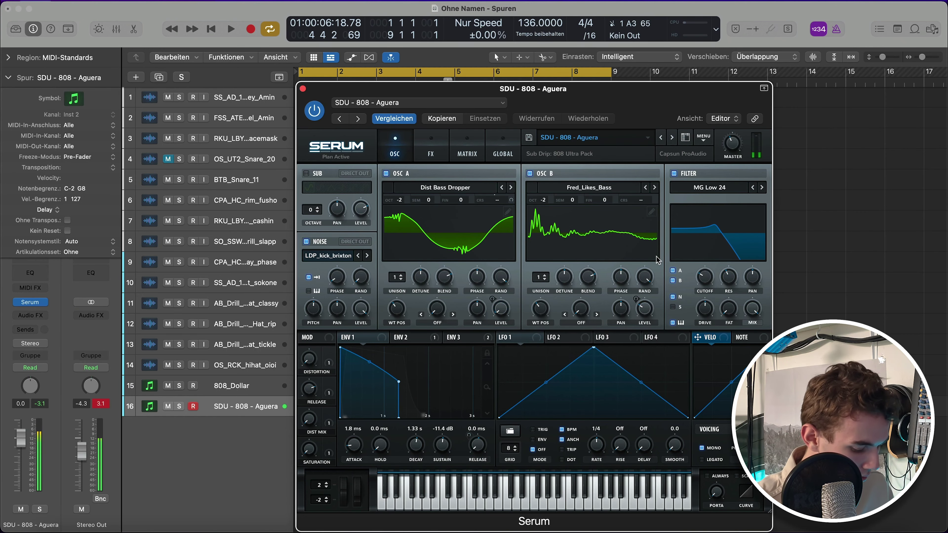
key(space)
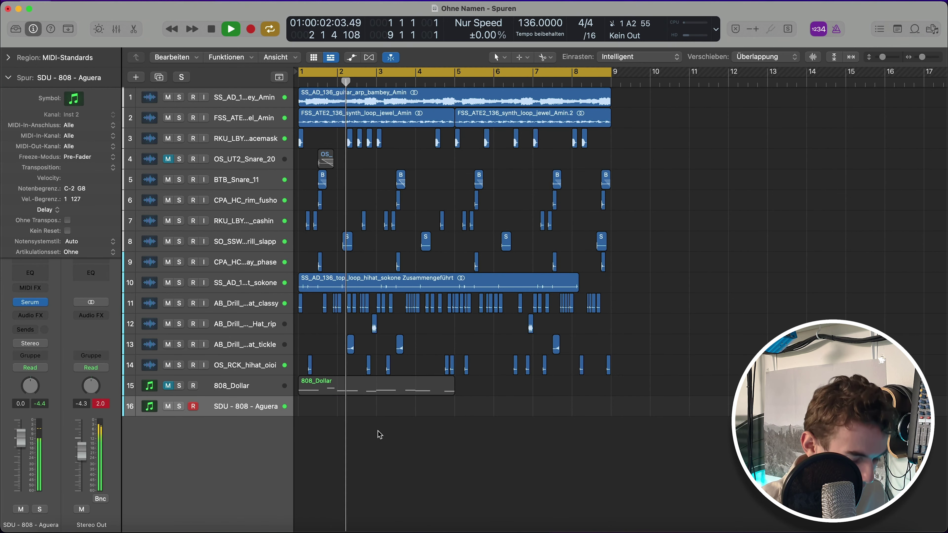
key(space)
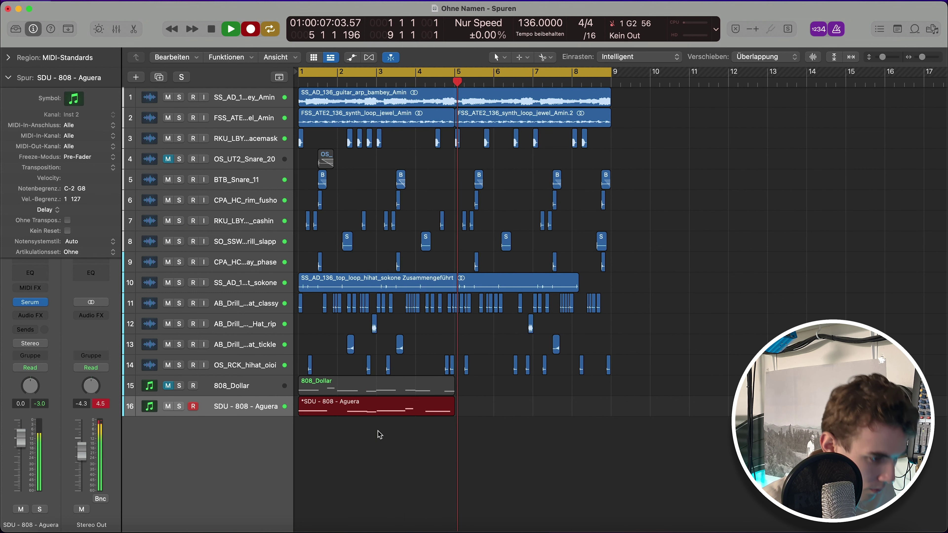
key(space)
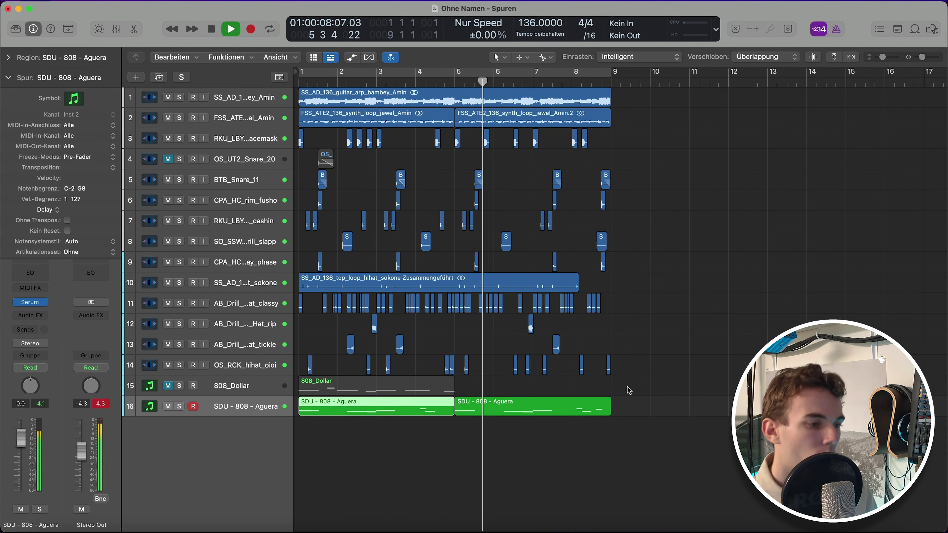
Review the notes of the second SDU - 808 - Aguera region in the piano roll during playback and close the editor.
double_click(578, 407)
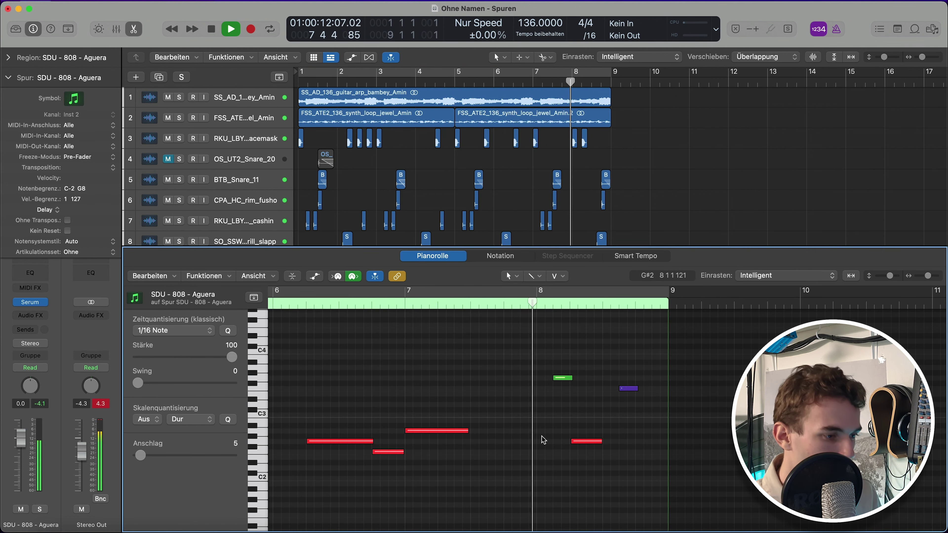
key(space)
key(e)
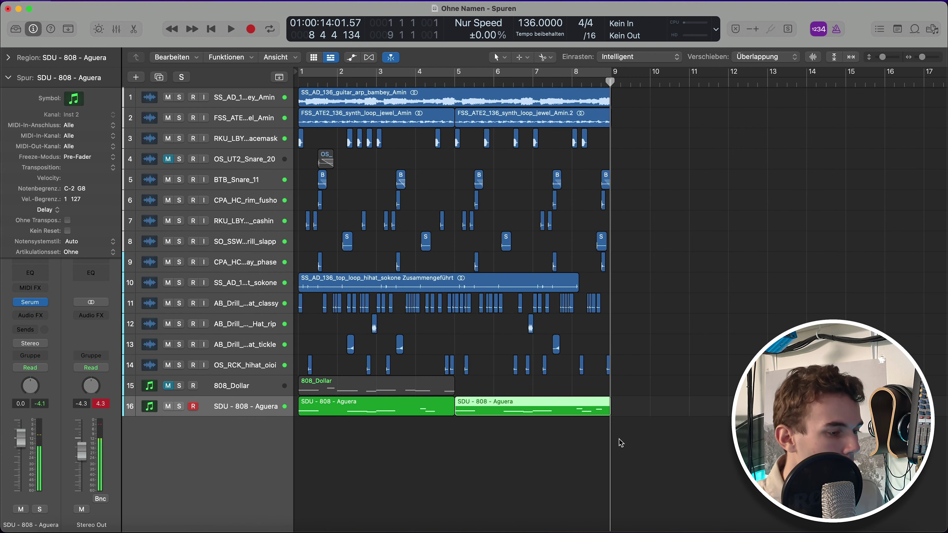
click(602, 477)
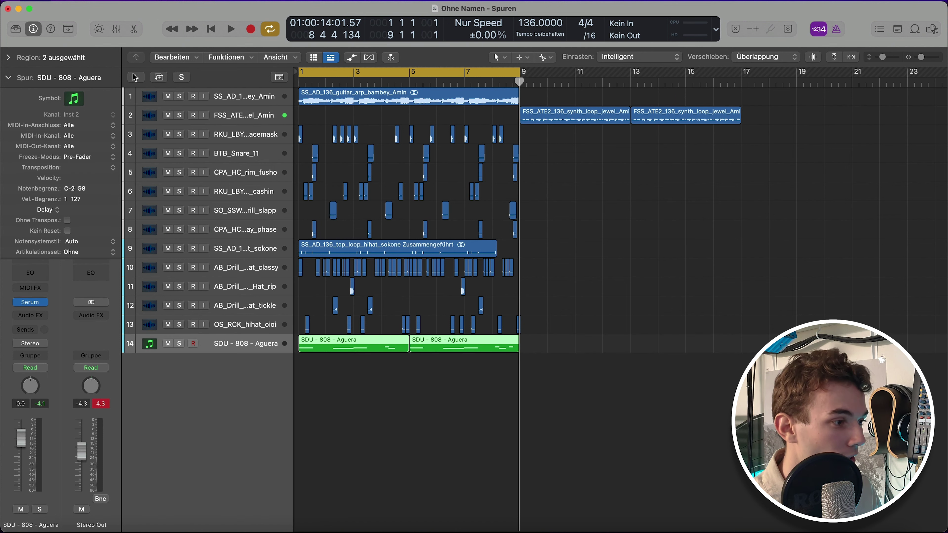
Create a software instrument track with Native Instruments Kontakt as its instrument.
click(135, 77)
click(412, 253)
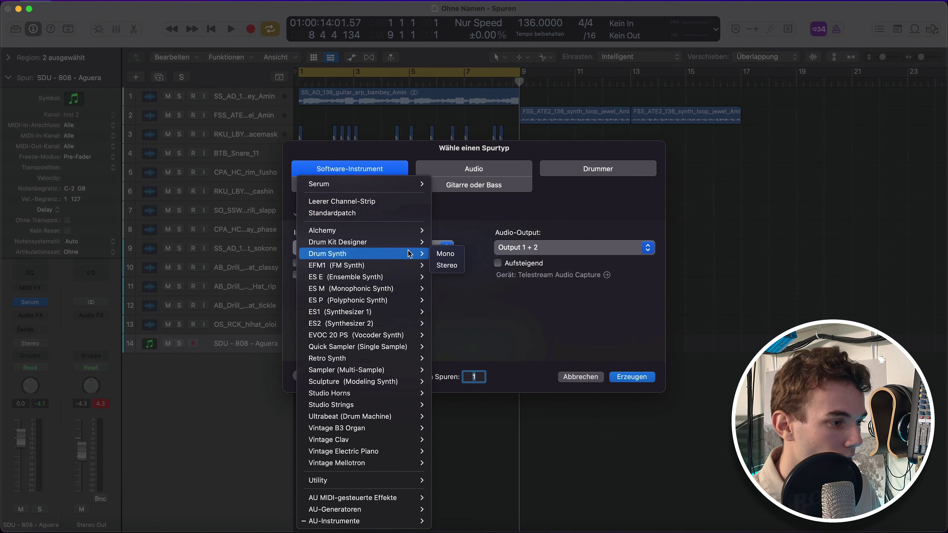
mouse_move(422, 522)
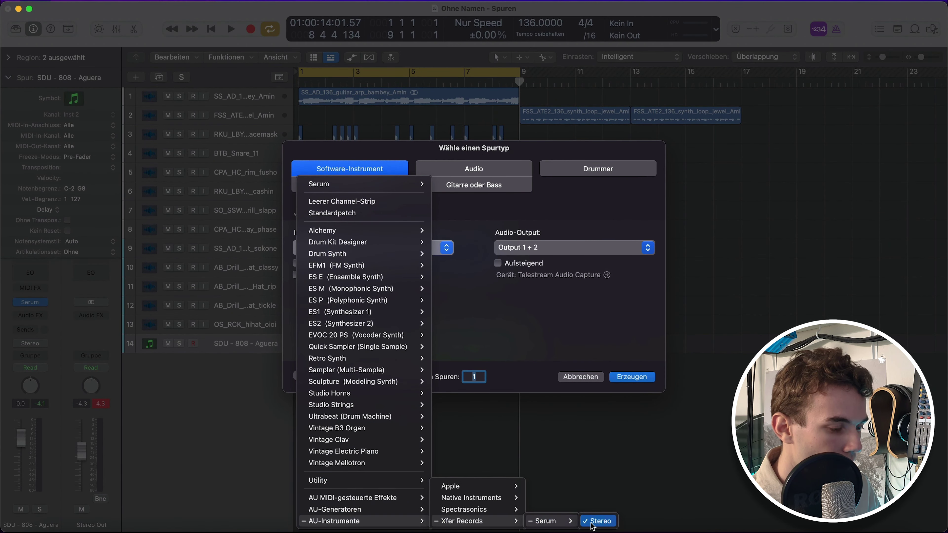
mouse_move(495, 500)
click(544, 475)
click(631, 377)
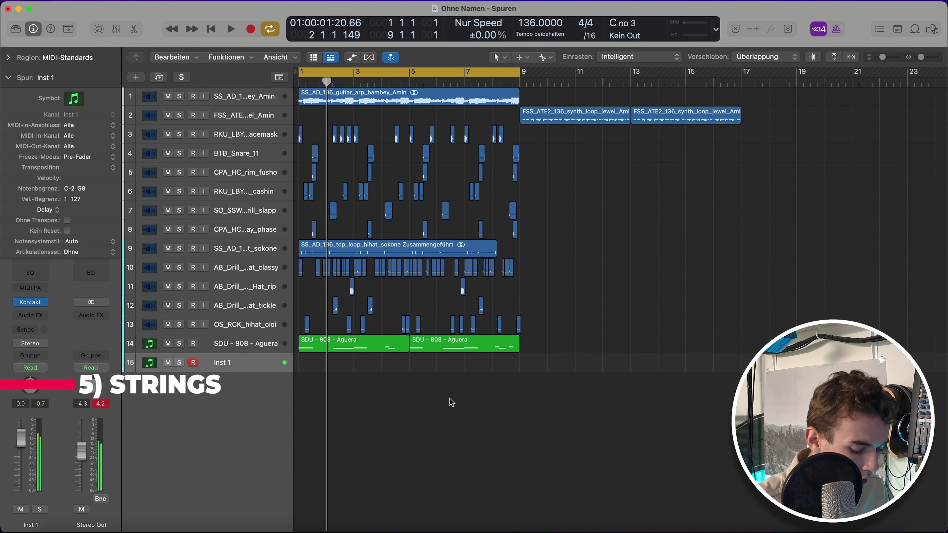
Play and record a Kontakt strings part over the cycled beat, and play back the Inst 1 region from the start.
key(space)
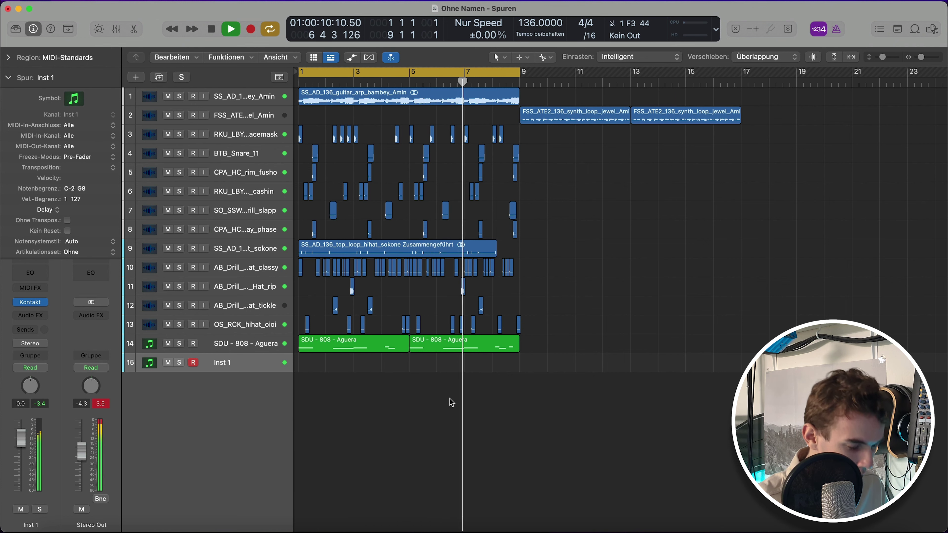
key(space)
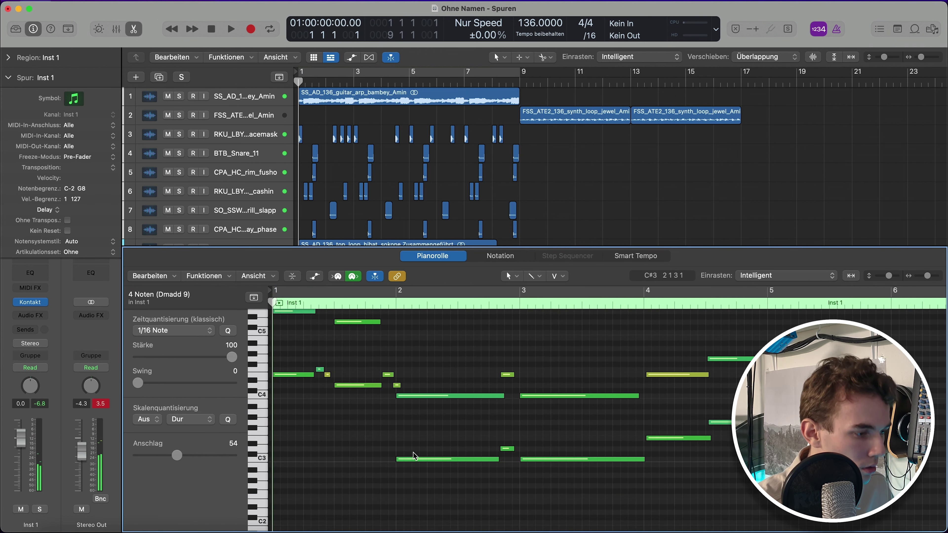
key(space)
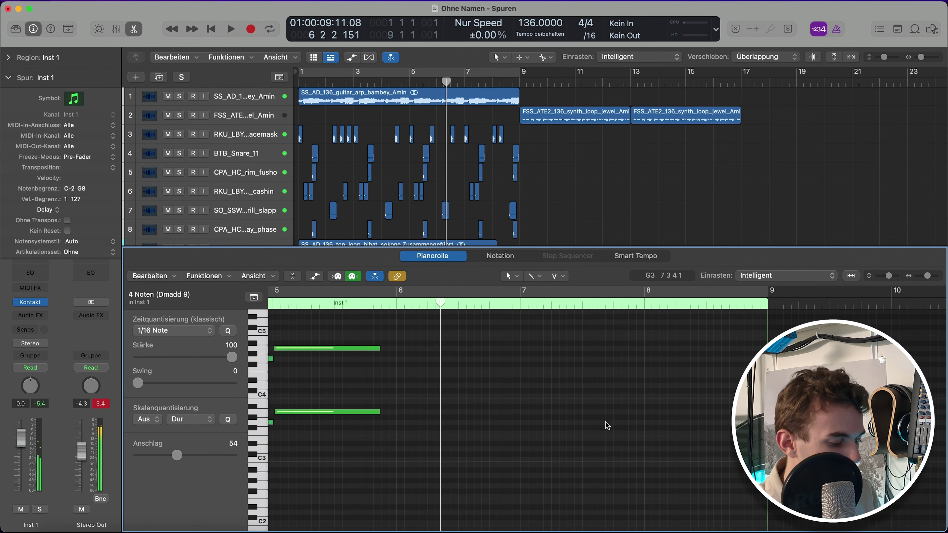
Close the piano roll, bounce the Inst 1 strings region in place to a new audio track, and turn on cycle playback.
key(space)
key(e)
key(ctrl+b)
key(Return)
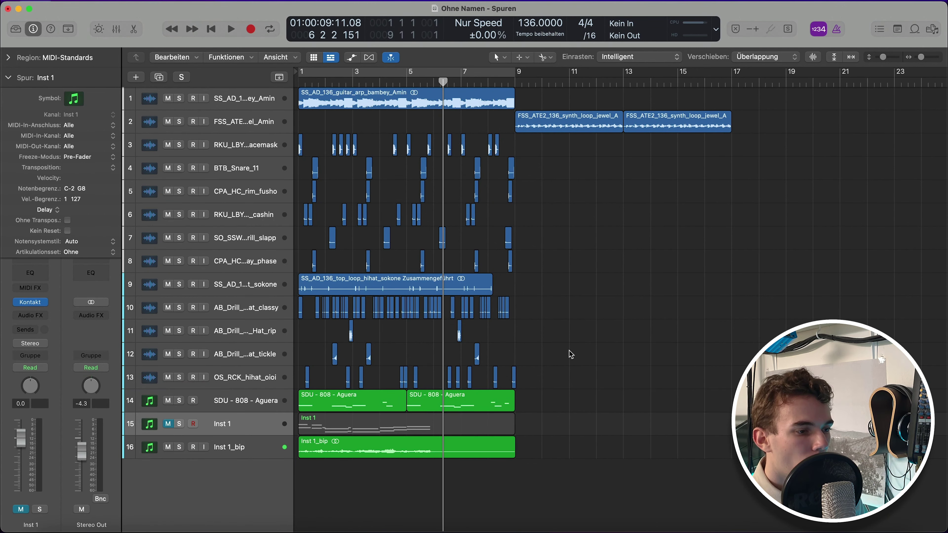
key(c)
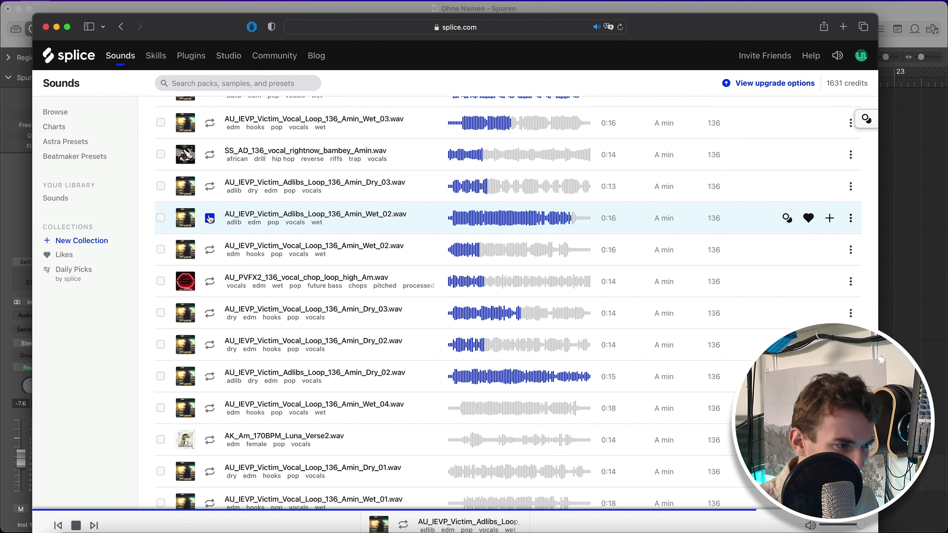
Add the vocal loop AU_IEVP_Victim_Adlibs_Loop_136_Amin_Wet_02.wav from the Splice website to the library and put the browser away.
click(926, 229)
click(148, 529)
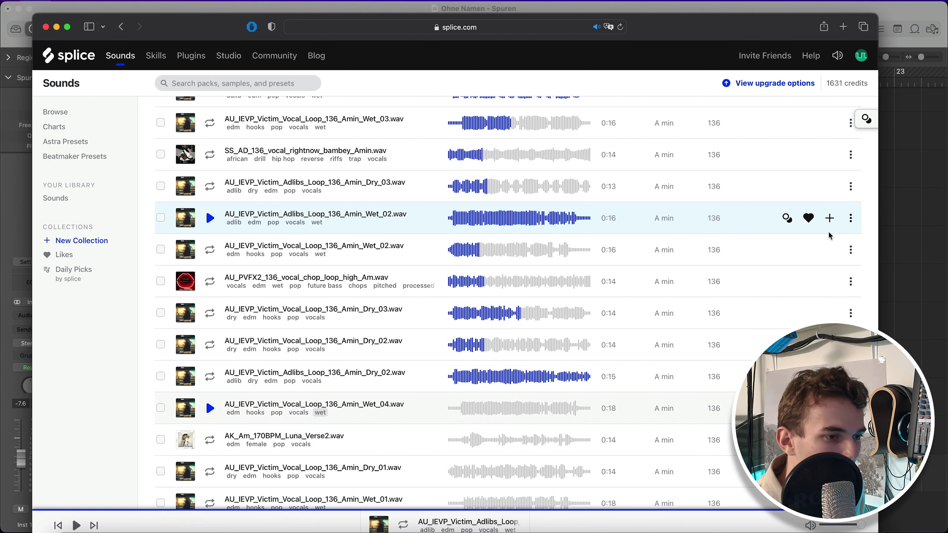
click(829, 219)
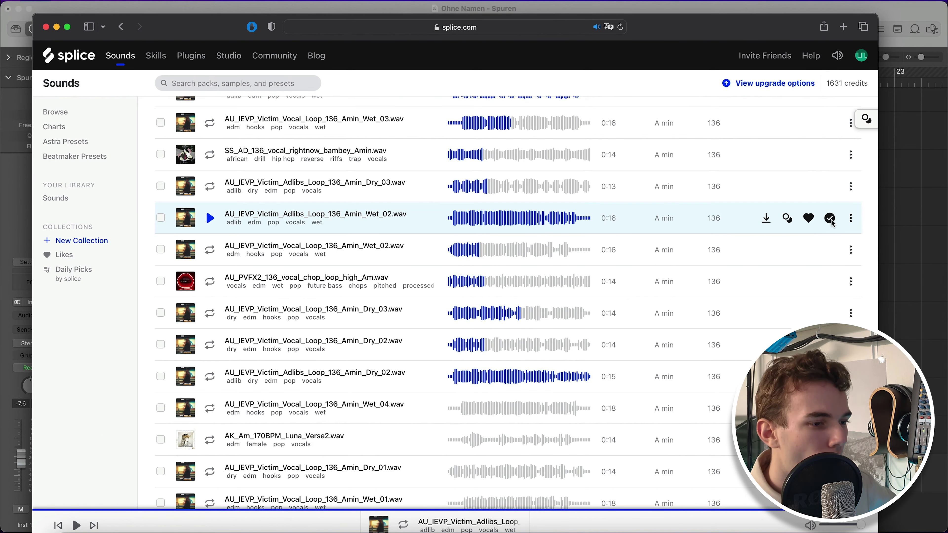
click(56, 28)
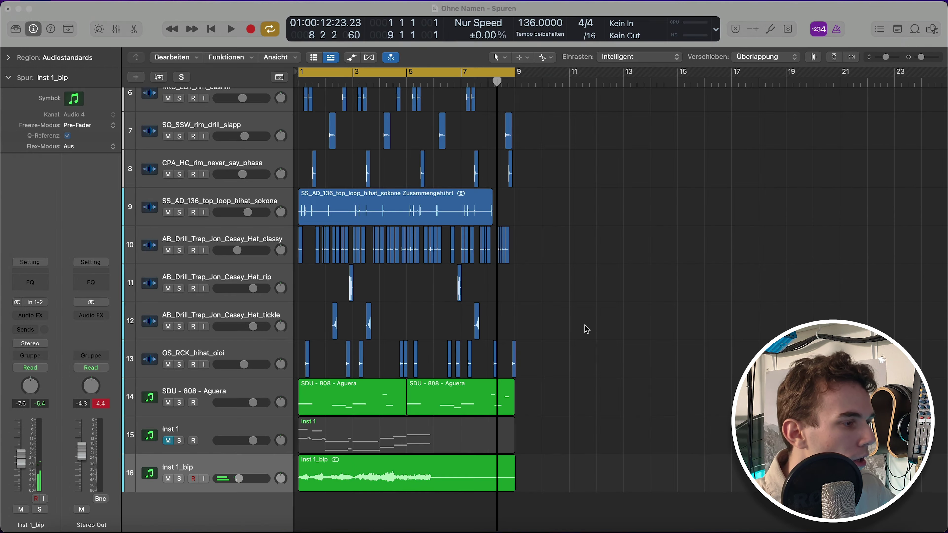
Switch to the Splice desktop app and place the AU_IEVP_Victim_Adlibs_Loop sample on a new track below Inst 1_bip, near bar 1.
scroll(577, 332, down, 5)
key(super+Tab)
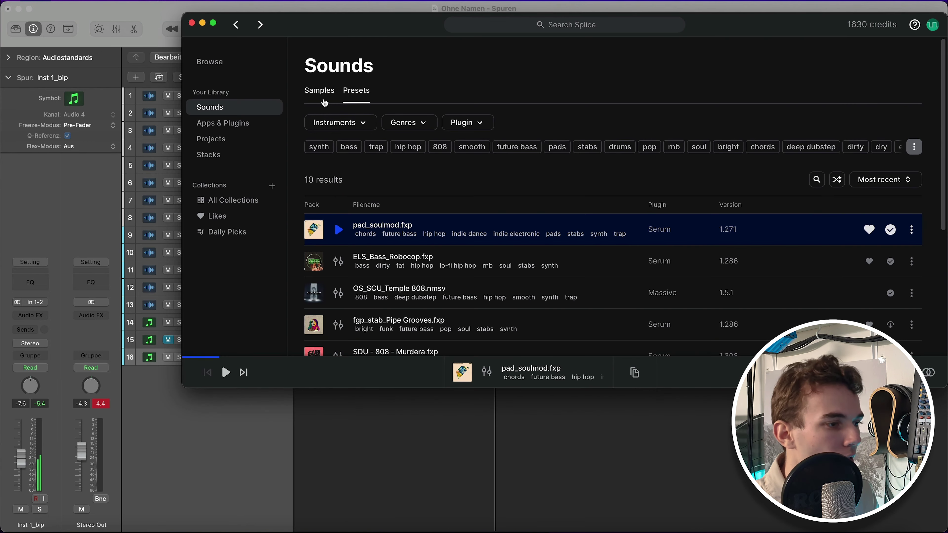
click(325, 103)
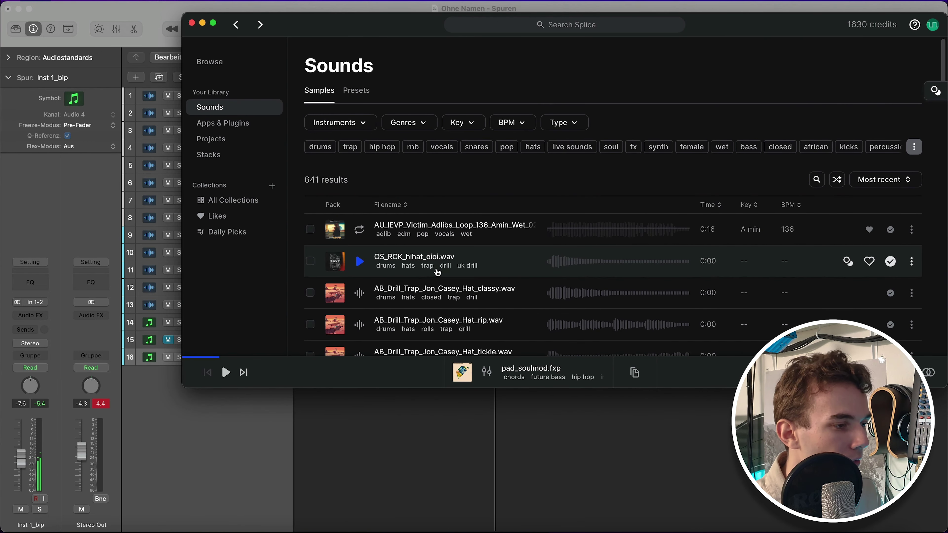
drag(336, 229, 345, 464)
drag(345, 418, 345, 418)
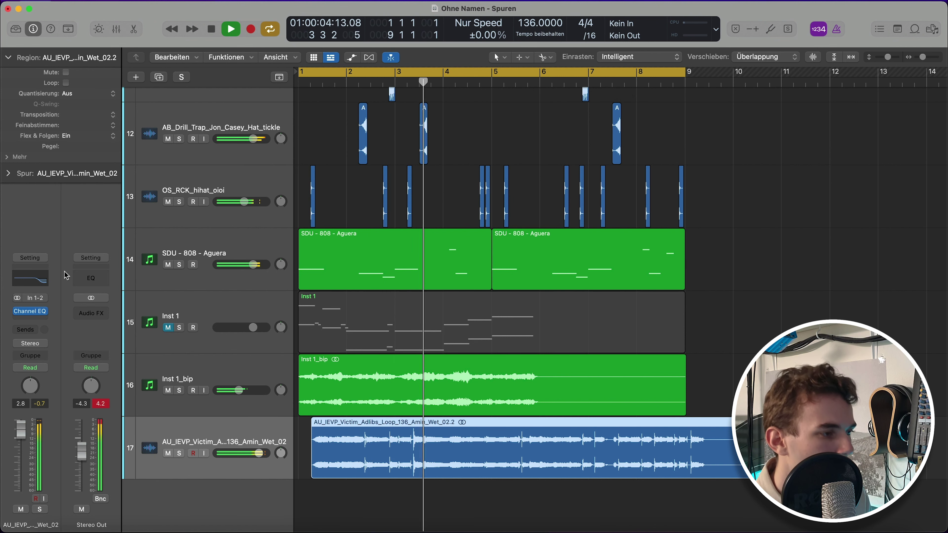
click(30, 320)
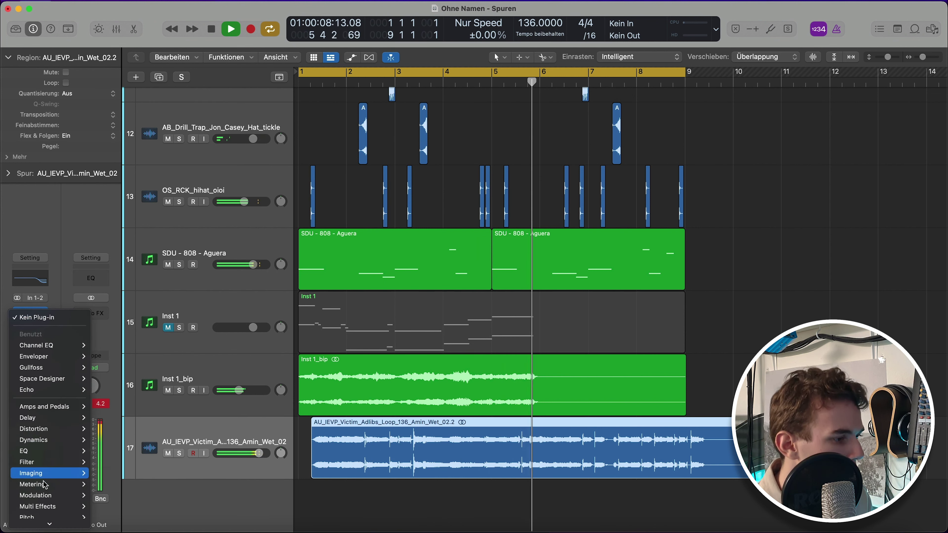
click(470, 517)
key(space)
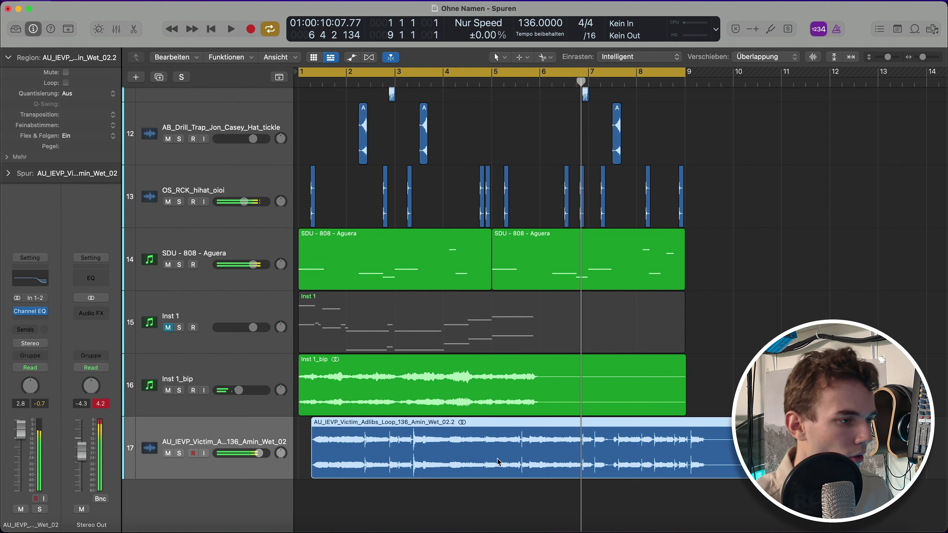
Split the adlibs vocal loop shortly after bar 5 and move its trimmed last part to the Audio 16 track at 7 3 1 1.
click(495, 78)
click(495, 78)
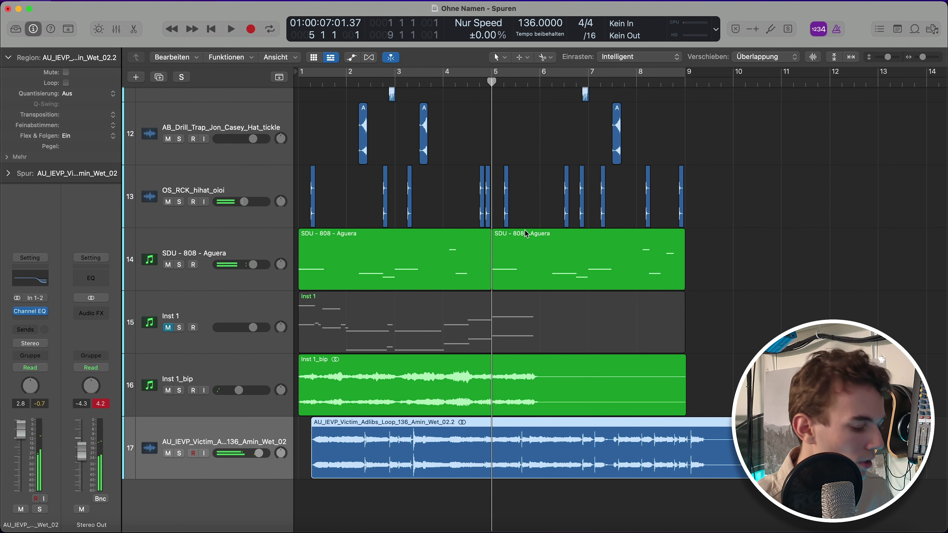
scroll(525, 229, up, 3)
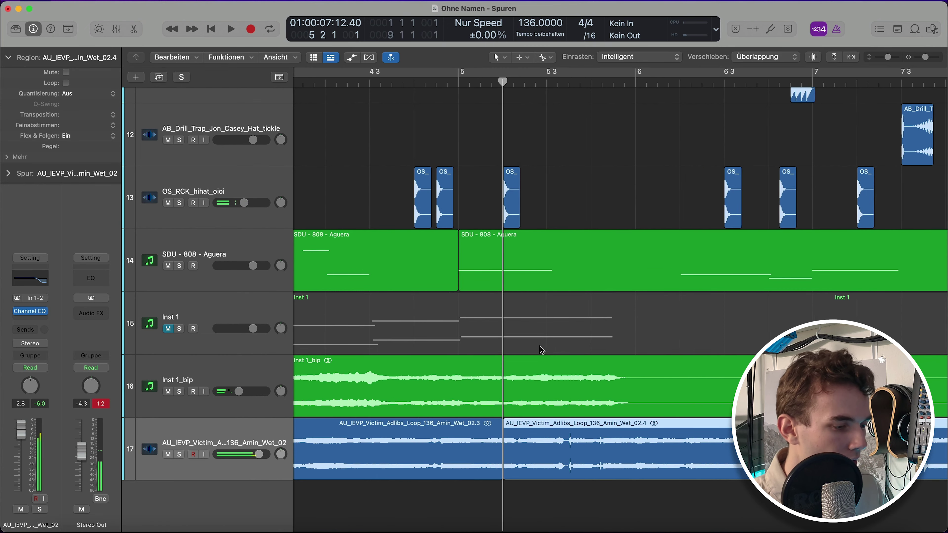
scroll(540, 351, down, 5)
drag(601, 388, 601, 444)
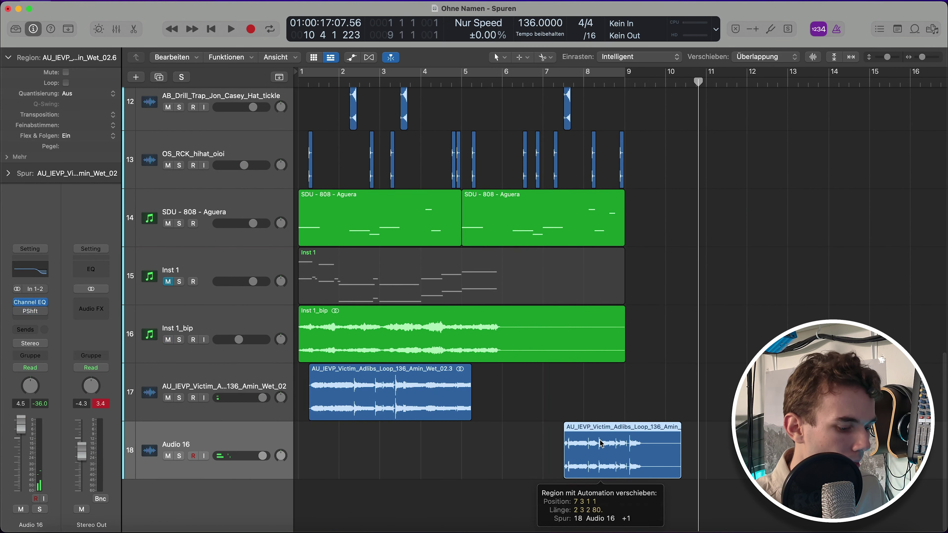
Play the beat from the start and delete the first adlibs region together with its track, keeping the part on Audio 16.
key(Return)
key(space)
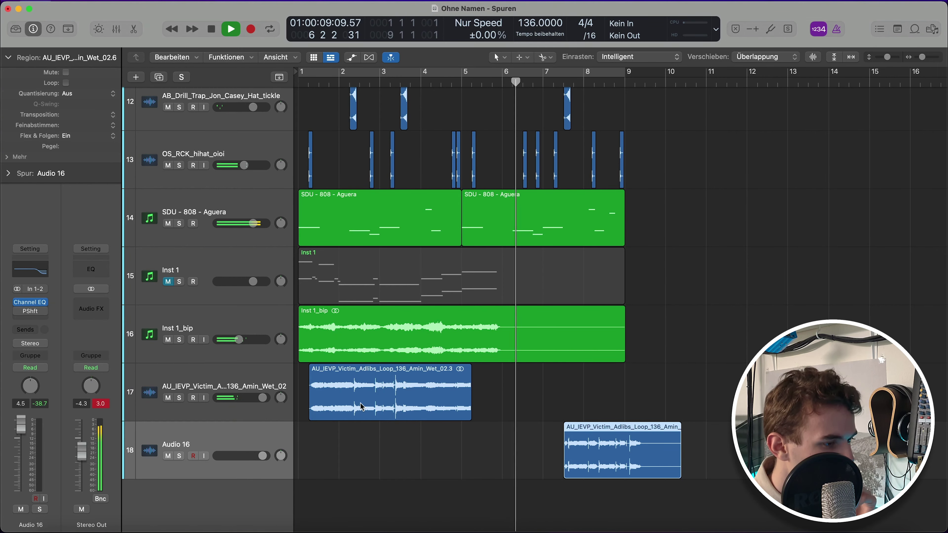
click(361, 406)
key(BackSpace)
key(super+BackSpace)
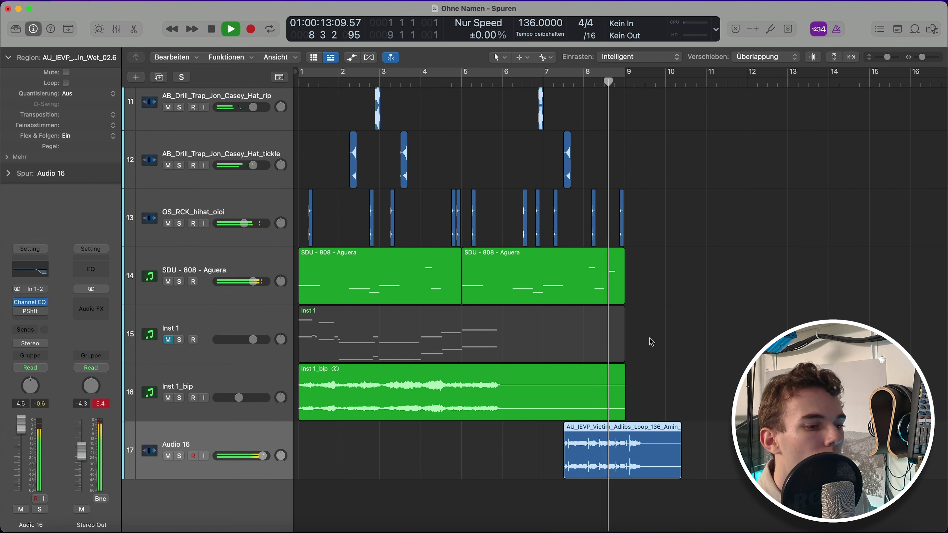
key(space)
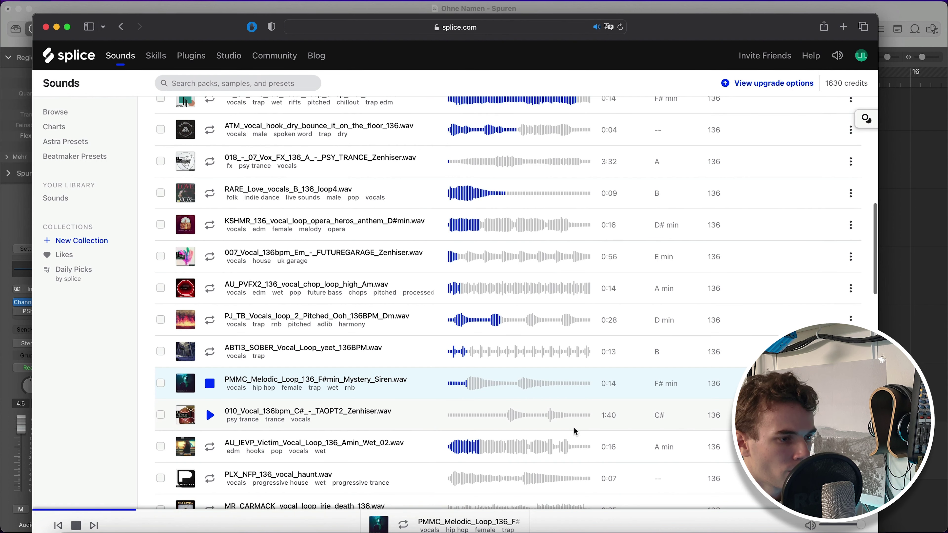
Audition vocal loops on the Splice website and place PMMC_Melodic_Loop_136_F#min_Mystery_Siren at bar 1 on a new track, transposed by 3.
scroll(569, 419, down, 2)
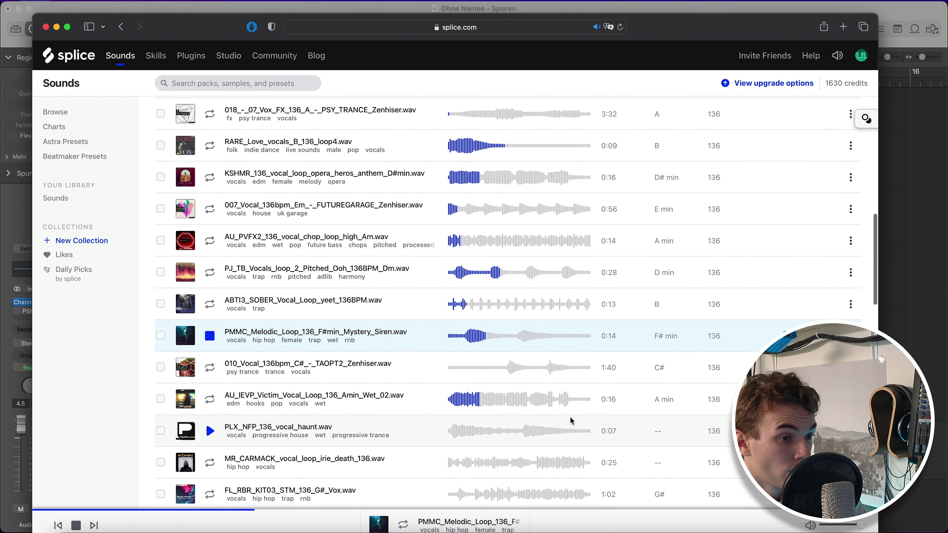
key(super+Tab)
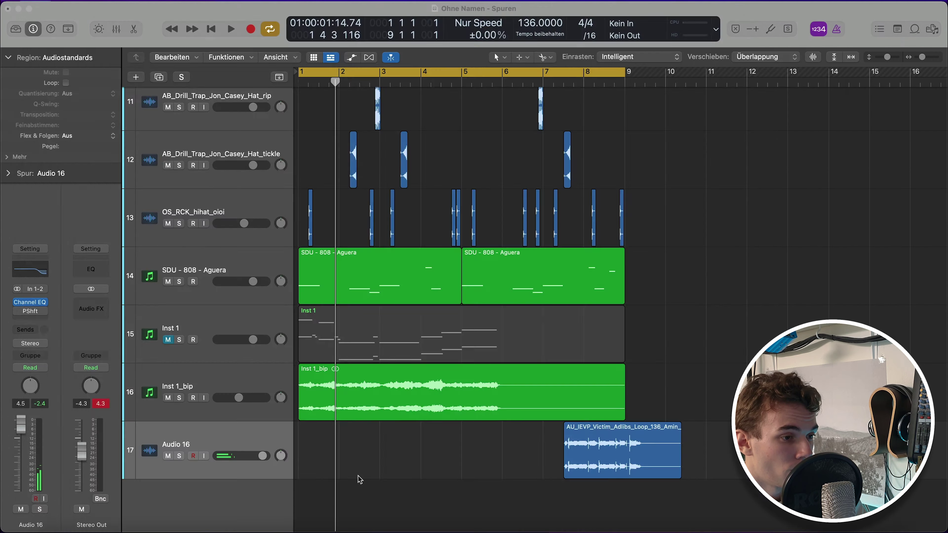
click(667, 530)
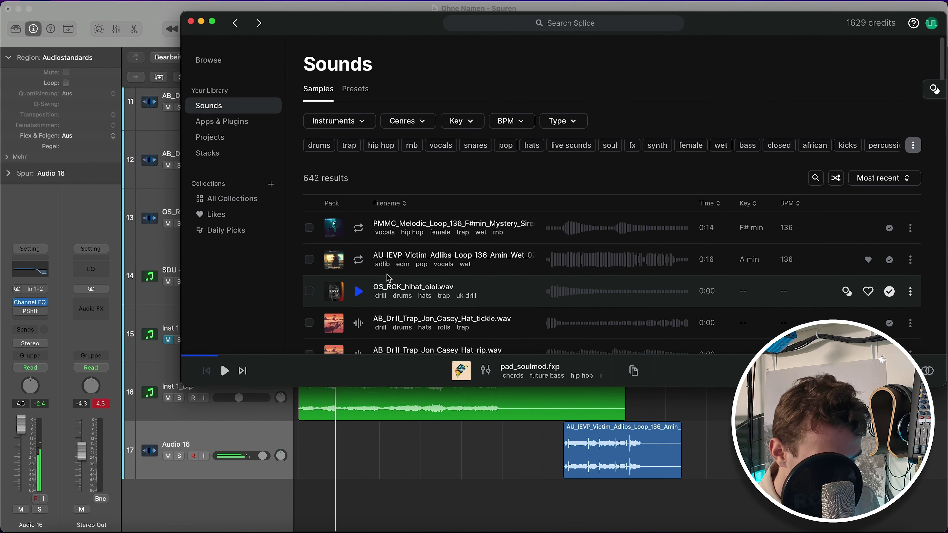
drag(334, 226, 315, 514)
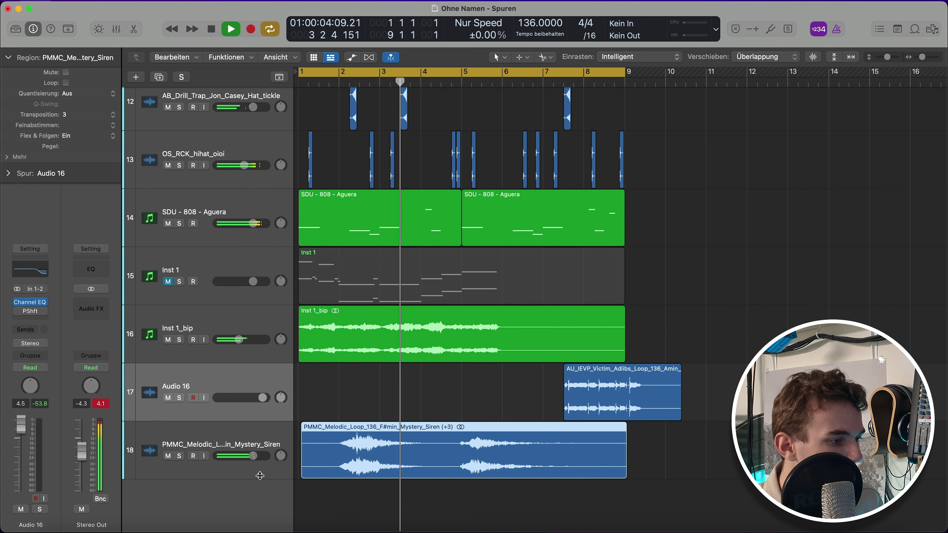
Lower the Mystery Siren track's volume slightly while the beat plays, deselect its region, and stop playback.
drag(257, 456, 255, 456)
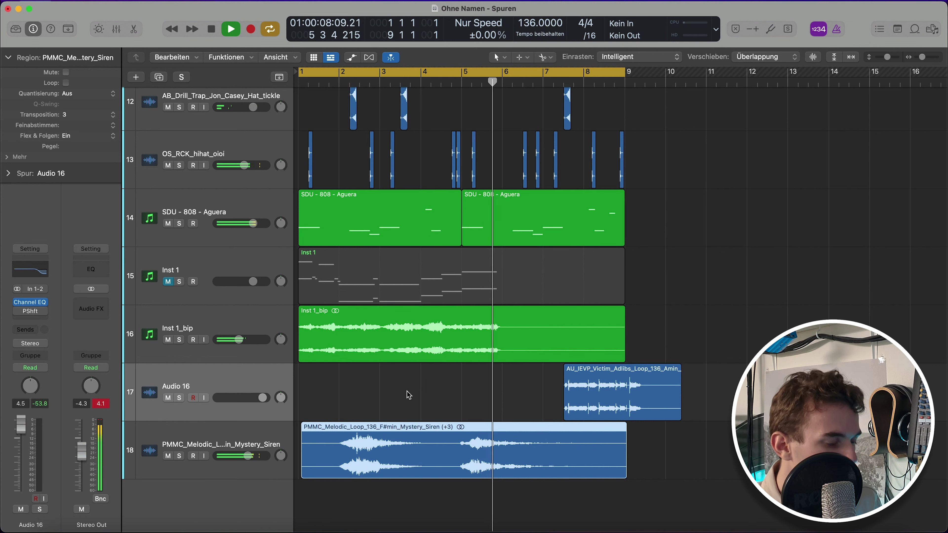
click(488, 395)
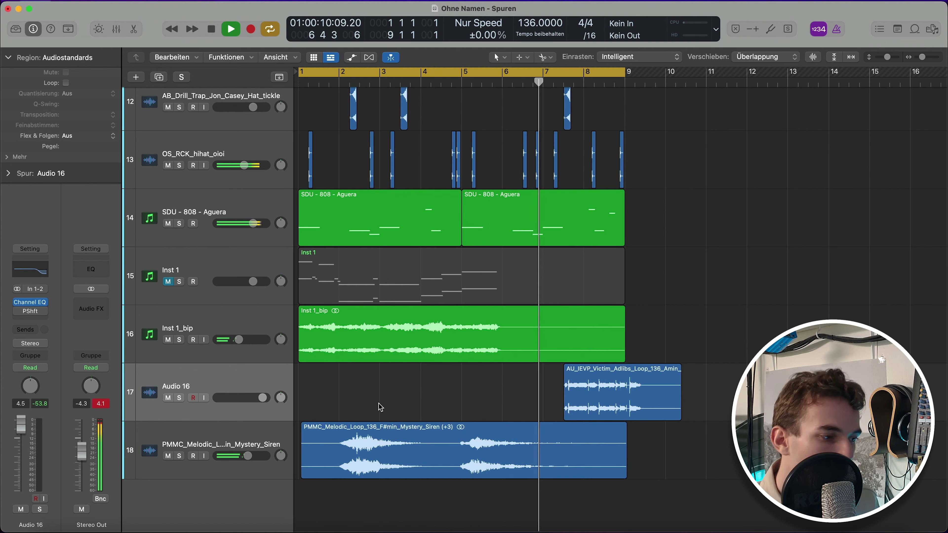
key(space)
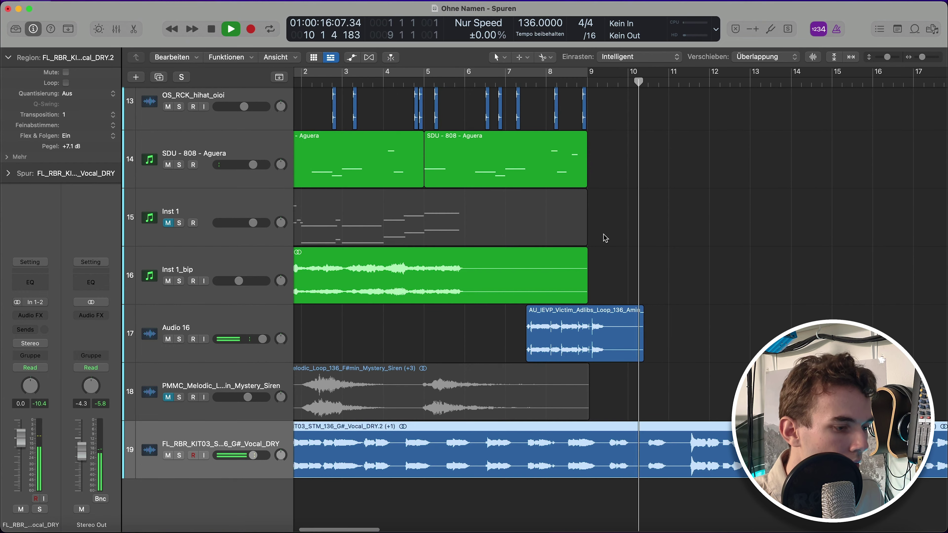
Audition the FL_RBR_KIT03_STM_136_G#_Vocal_DRY loop with the beat and cut it down to short pieces at bar 1 and just before bar 6.
key(space)
ctrl+alt+click(645, 239)
key(space)
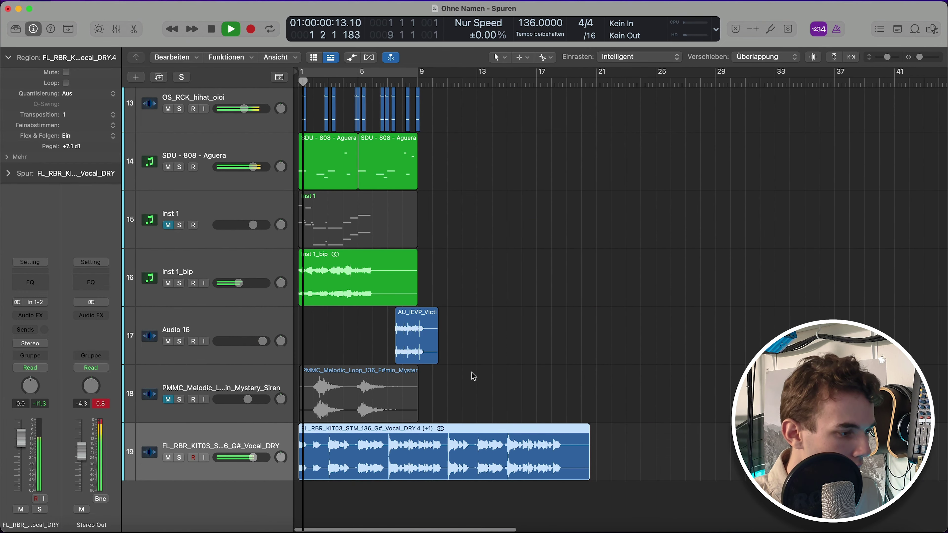
scroll(472, 373, up, 4)
scroll(471, 373, left, 3)
scroll(452, 380, up, 3)
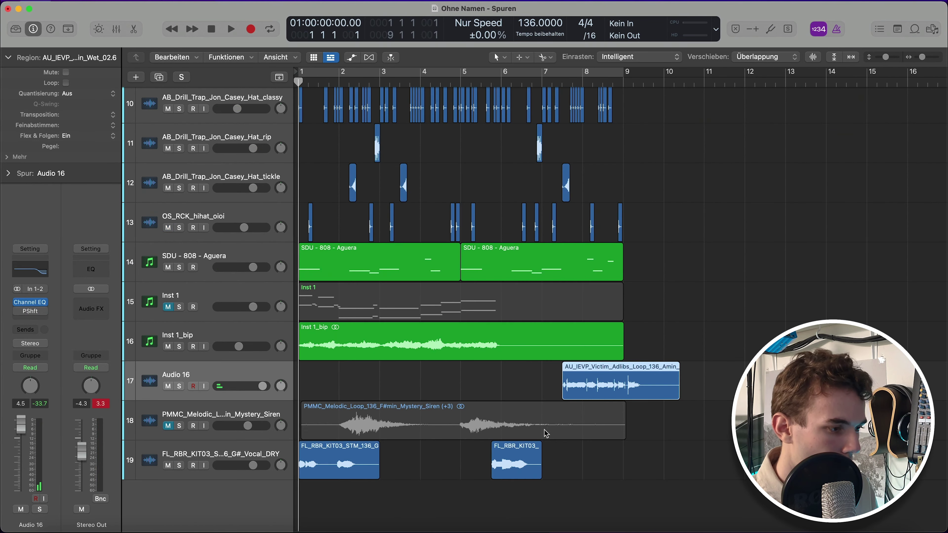
Play the beat from the start and repeat the first G# vocal region at bar 3.
key(space)
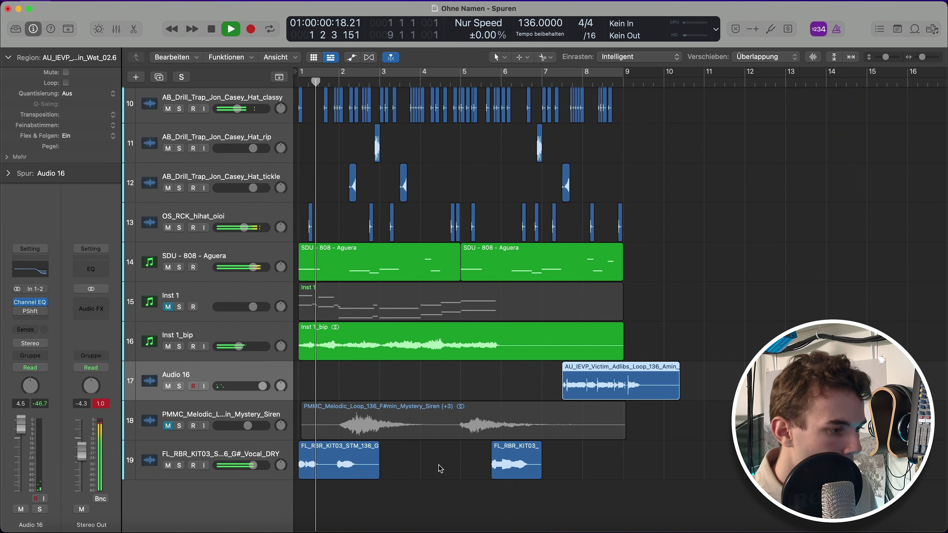
scroll(336, 471, up, 2)
click(336, 471)
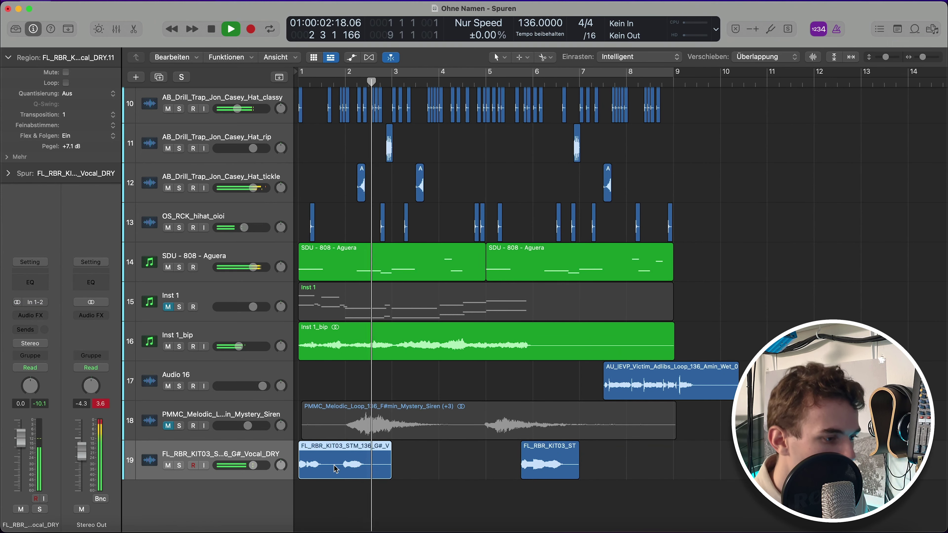
key(space)
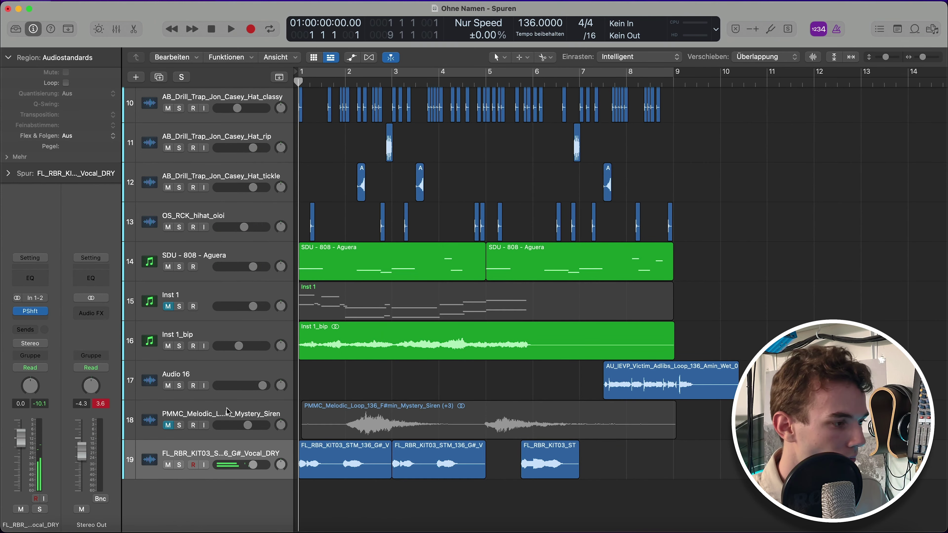
Play back the pitch-shifted G# vocal and add Channel EQ, Space Designer and Echo to its track.
key(space)
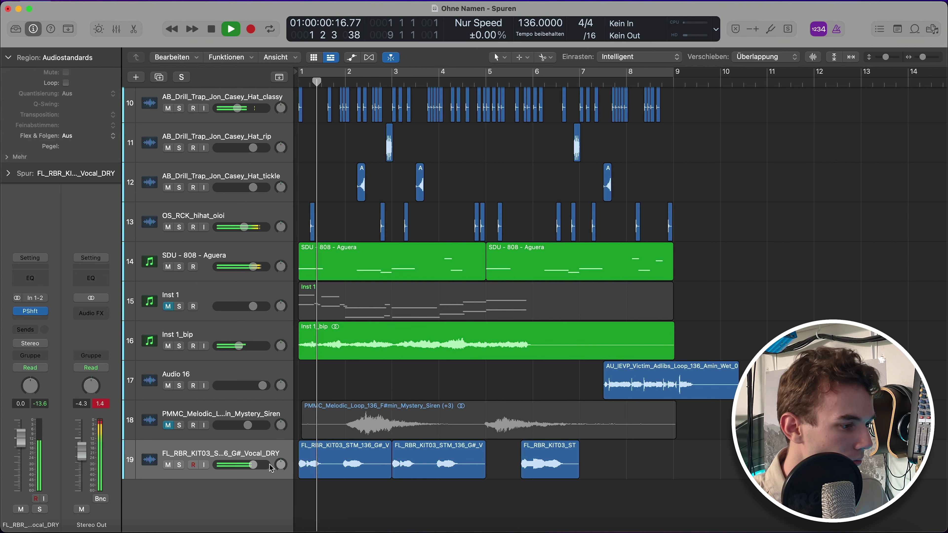
key(space)
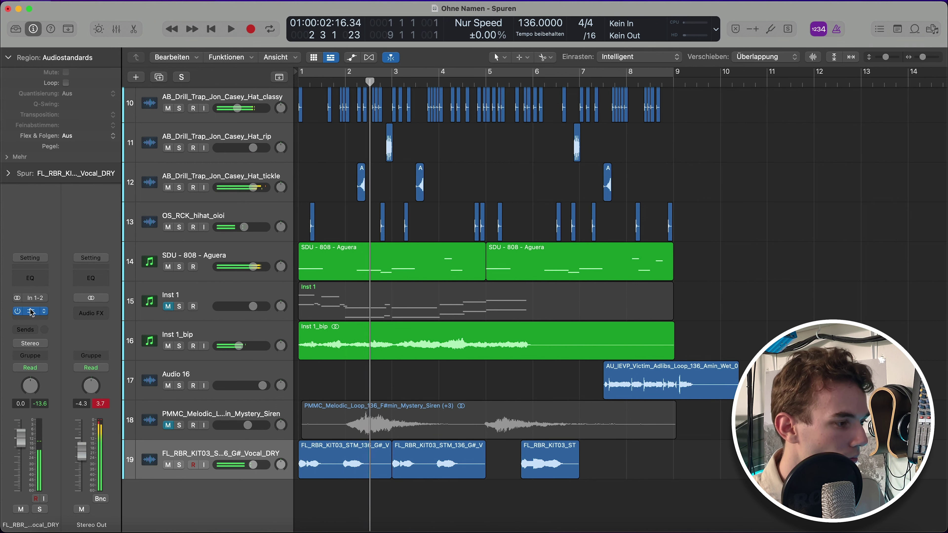
click(30, 311)
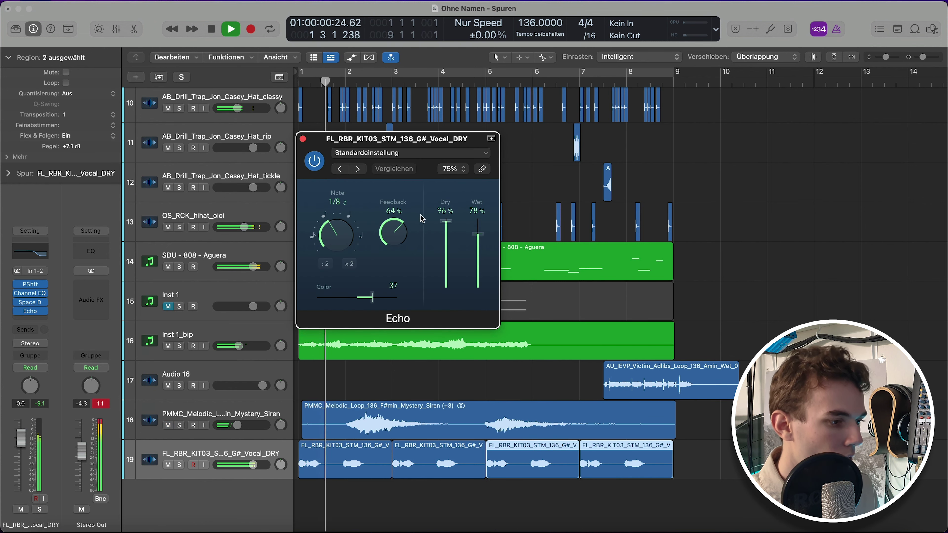
Listen to the G# vocal track in solo, close its Echo window, and play it back with the full beat.
key(s)
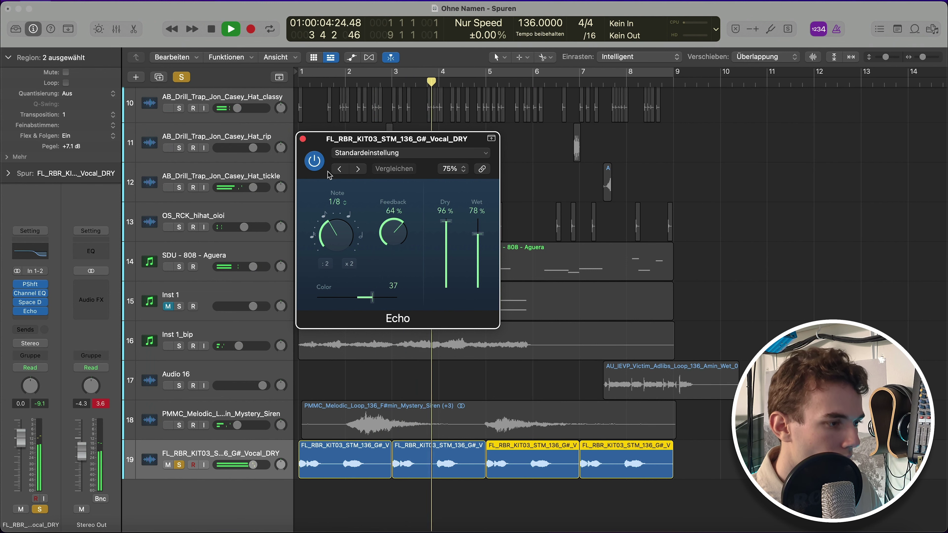
click(302, 139)
key(s)
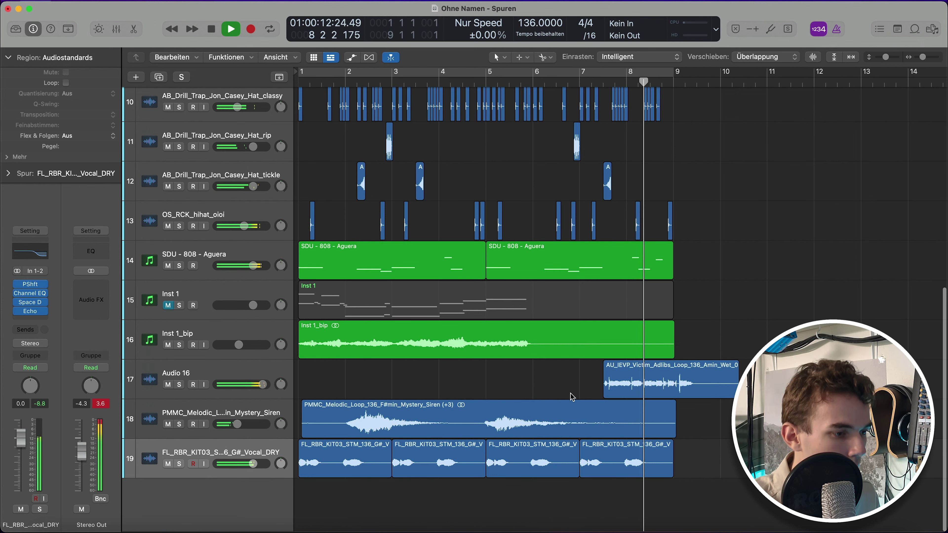
key(space)
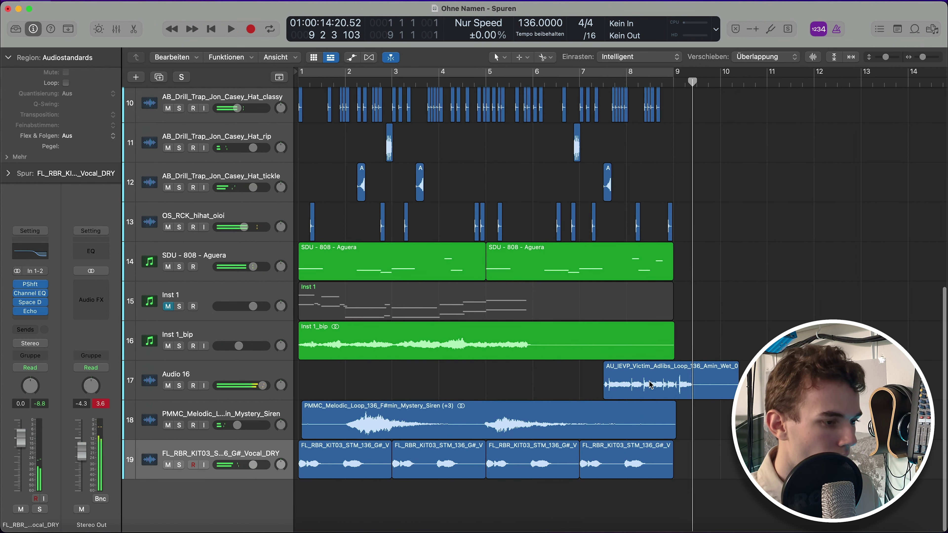
Examine the waveform of the adlibs region on Audio 16 up close and return to the overview of all tracks.
click(650, 384)
key(z)
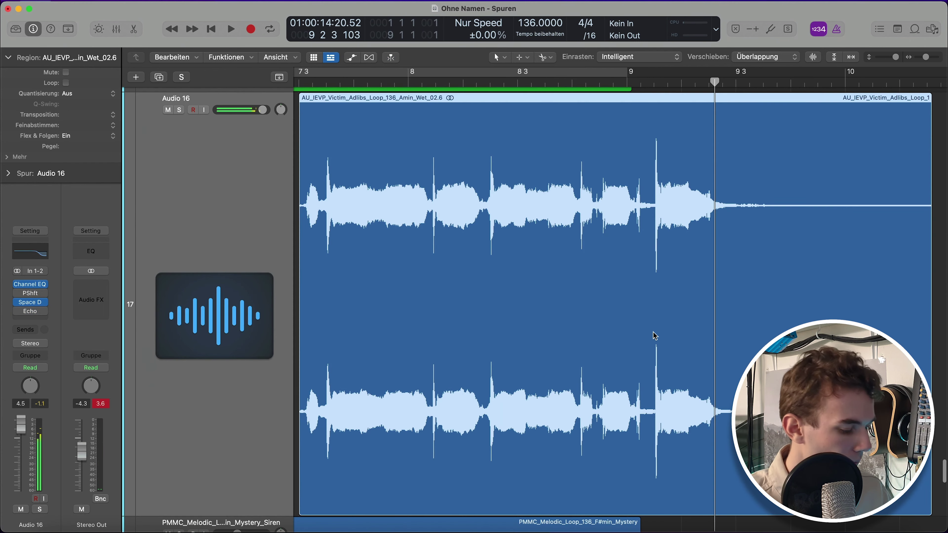
key(z)
click(749, 292)
key(z)
scroll(684, 323, down, 1)
scroll(685, 323, down, 2)
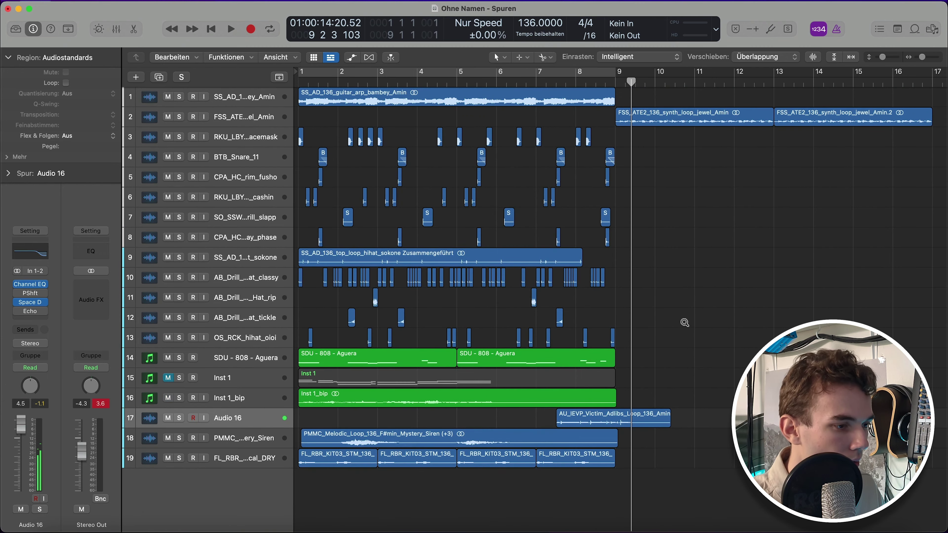